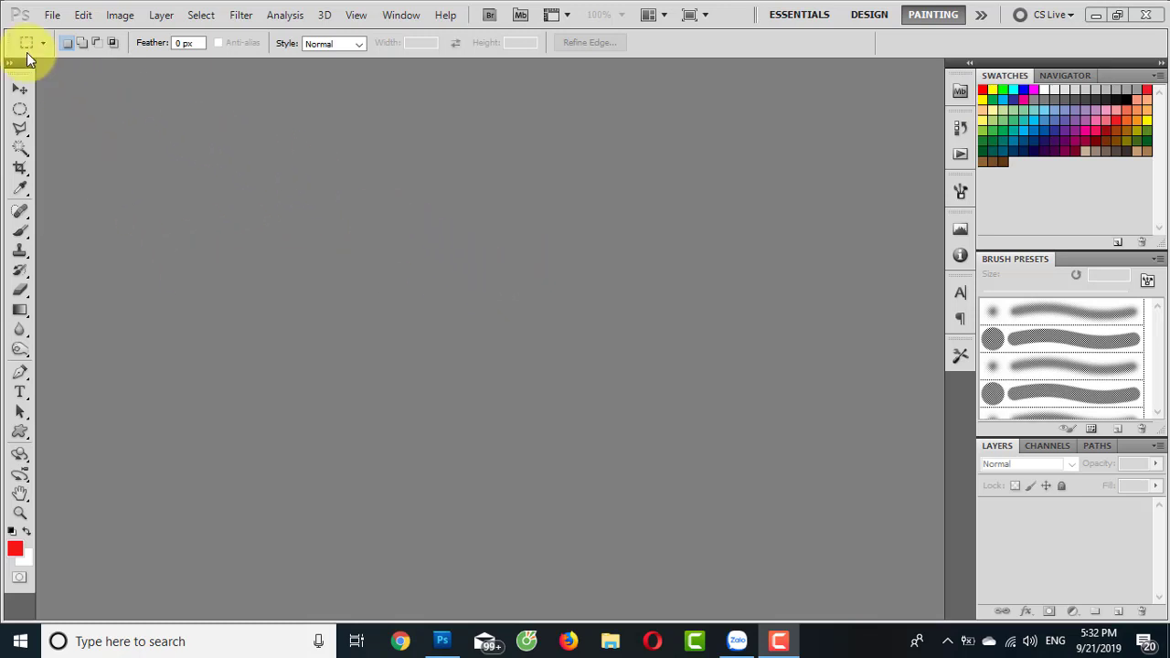
Open AA.jpg, the side-by-side ring-light stand photos, from Desktop > PHIEU IN SENDO.
{"action": "left_click", "coordinate": [57, 19]}
{"action": "left_click", "coordinate": [64, 97]}
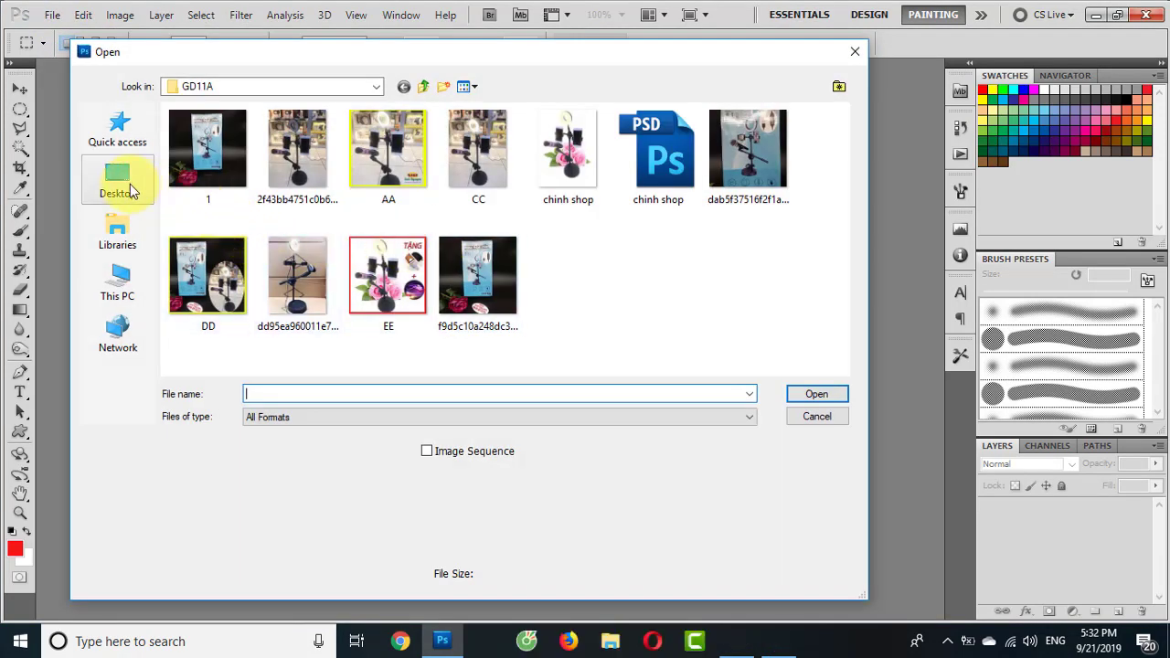
{"action": "left_click", "coordinate": [119, 181]}
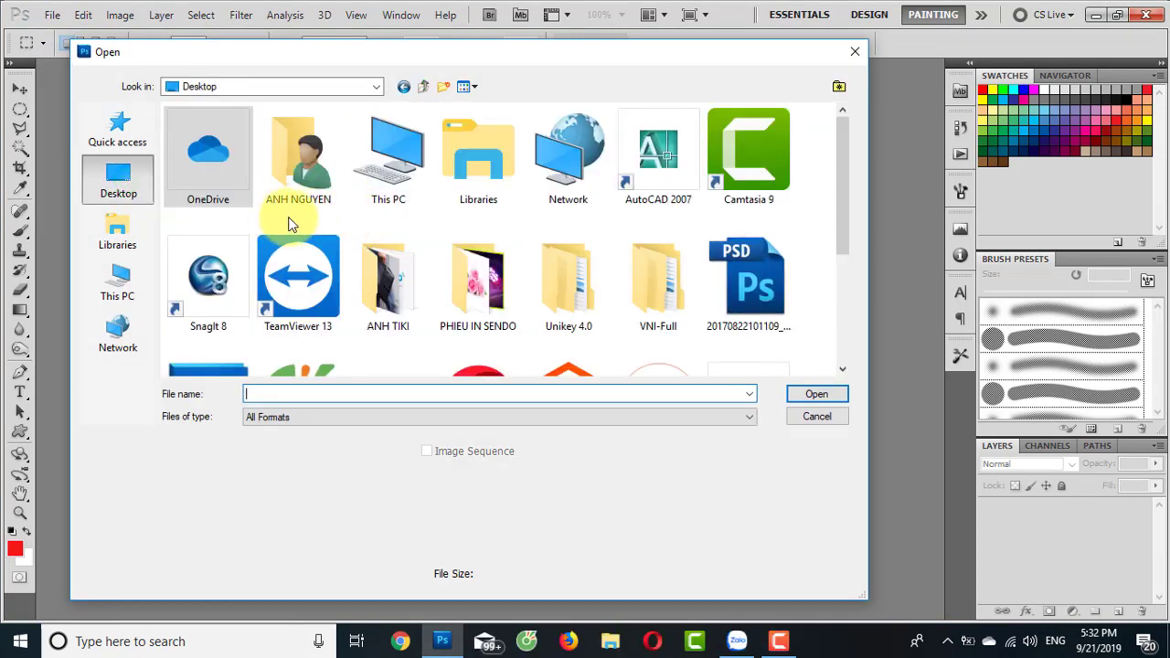
{"action": "double_click", "coordinate": [478, 274]}
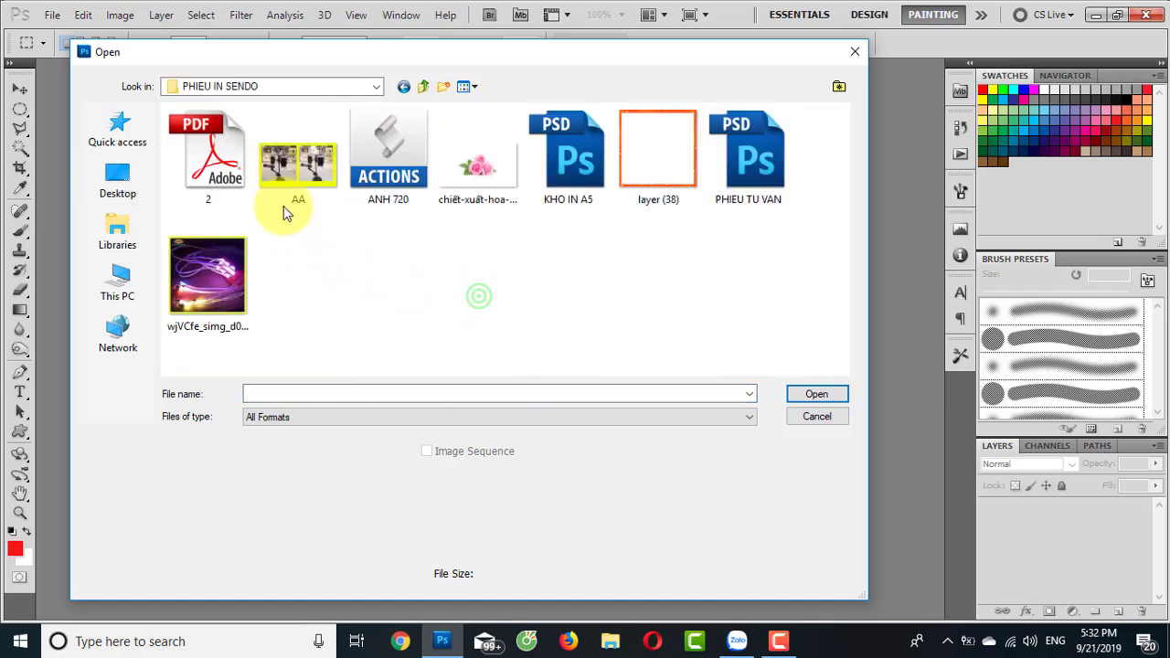
{"action": "left_click", "coordinate": [304, 181]}
{"action": "double_click", "coordinate": [304, 181]}
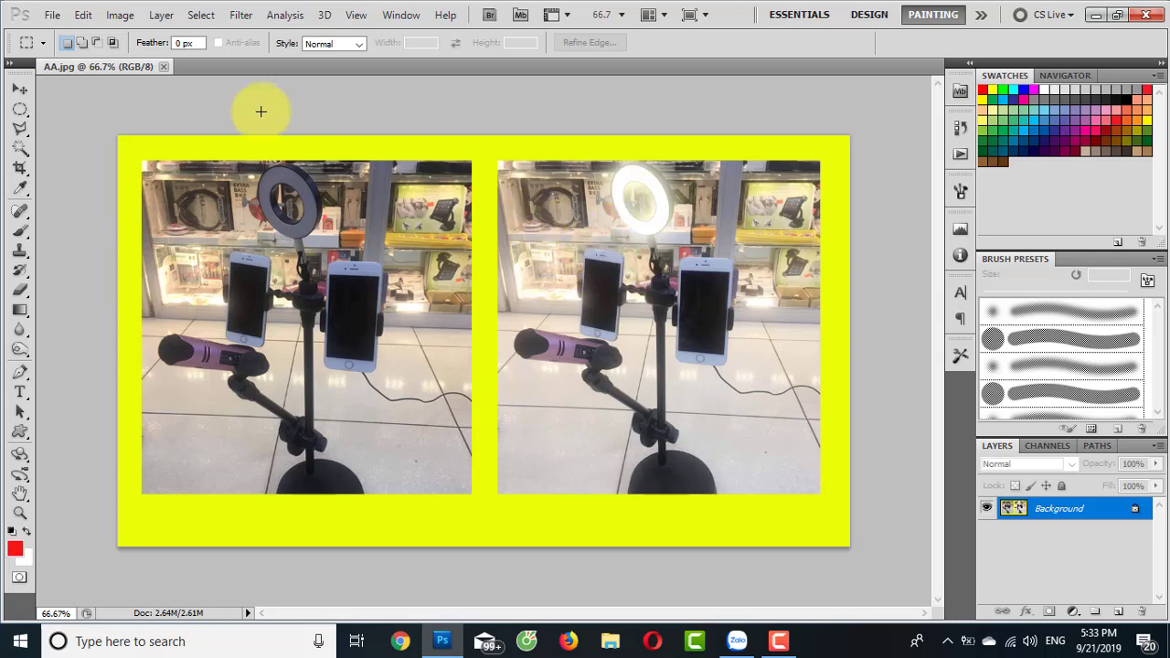
Close AA.jpg and open 2f43bb4751c0b69eefd1.jpg from OneDrive > SHOP ANH NGUYEN > PHU KIEN CONG NGHE > GD11A.
{"action": "left_click", "coordinate": [164, 67]}
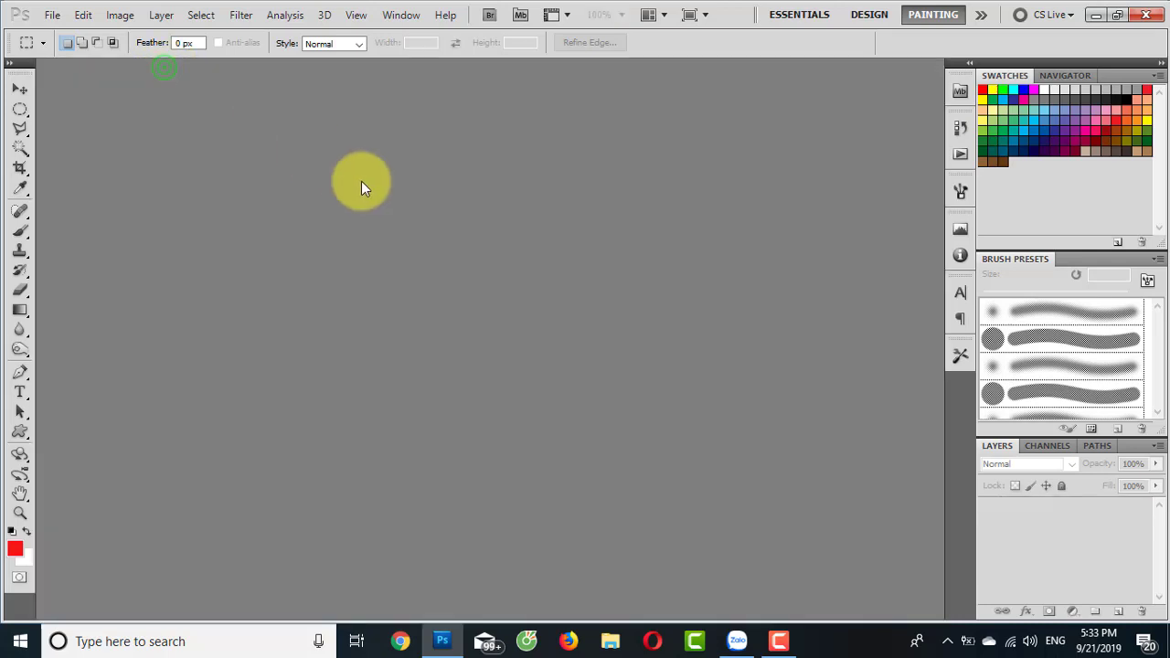
{"action": "left_click", "coordinate": [52, 16]}
{"action": "left_click", "coordinate": [62, 47]}
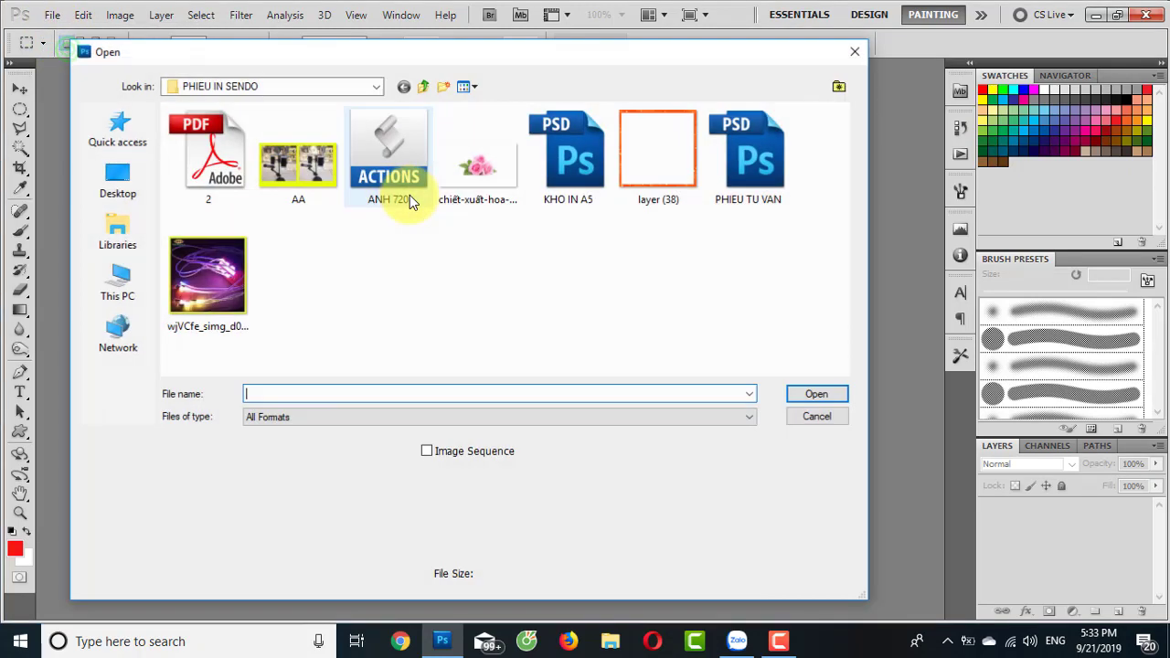
{"action": "left_click", "coordinate": [117, 179]}
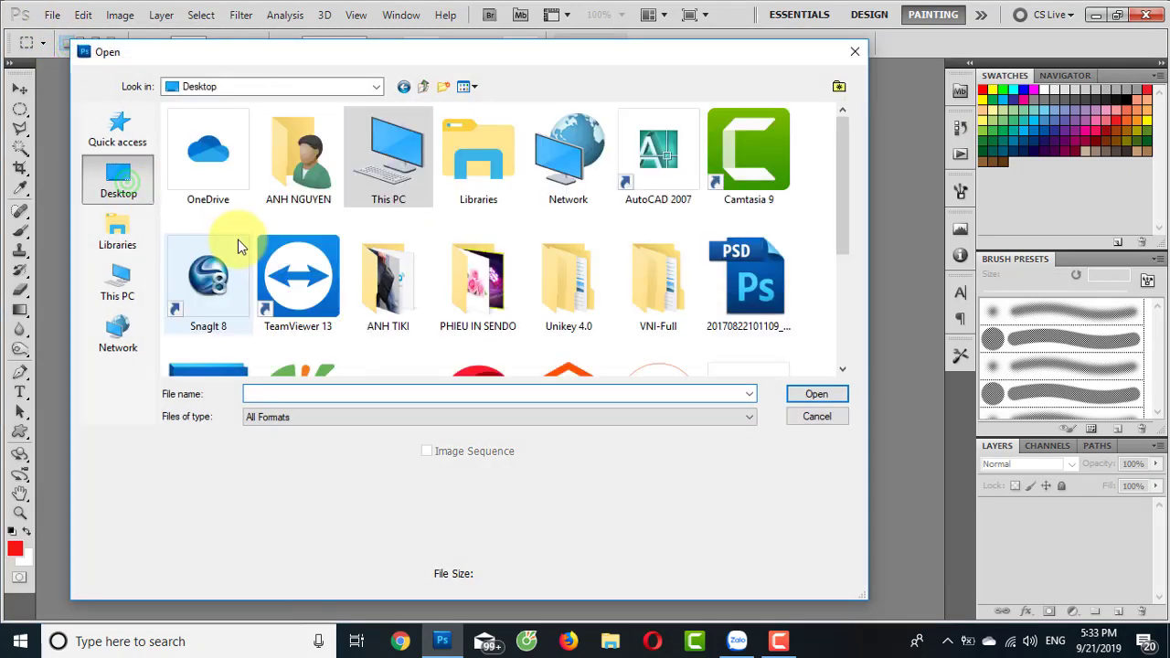
{"action": "double_click", "coordinate": [223, 185]}
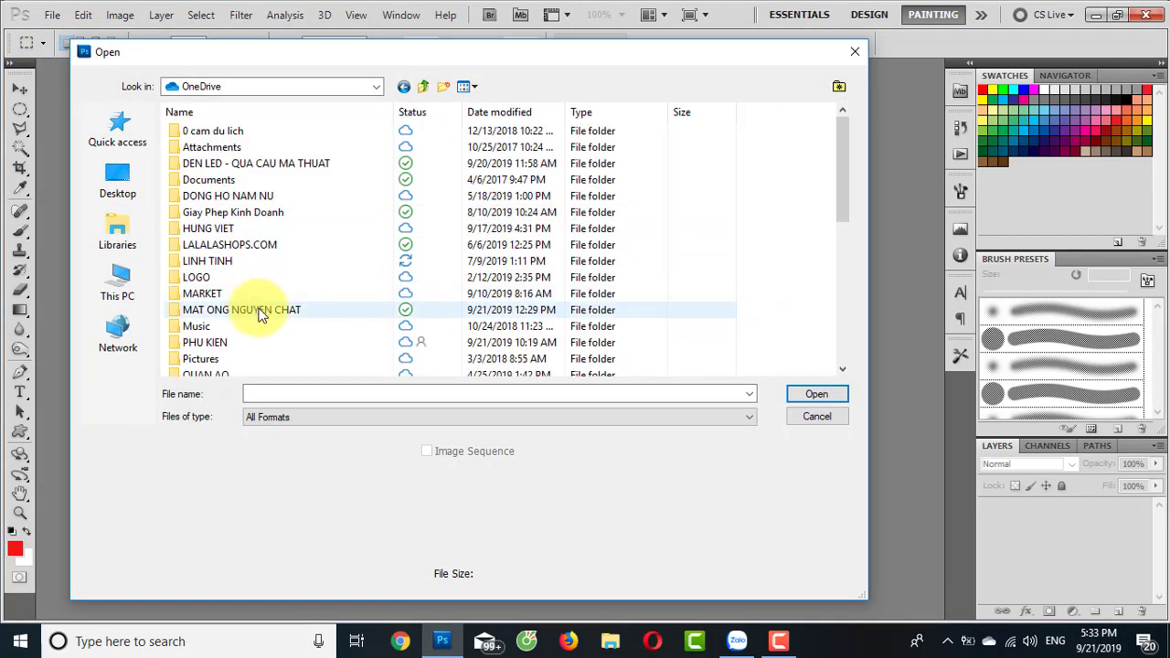
{"action": "scroll", "coordinate": [293, 280], "scroll_direction": "down", "scroll_amount": 2}
{"action": "double_click", "coordinate": [265, 293]}
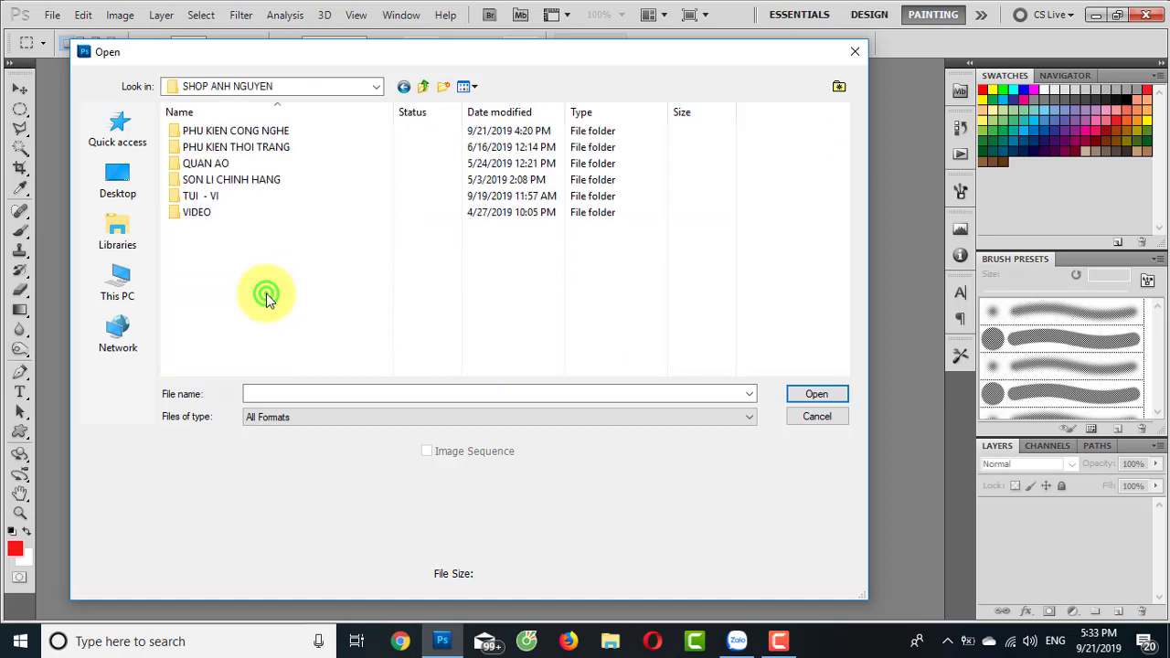
{"action": "double_click", "coordinate": [243, 132]}
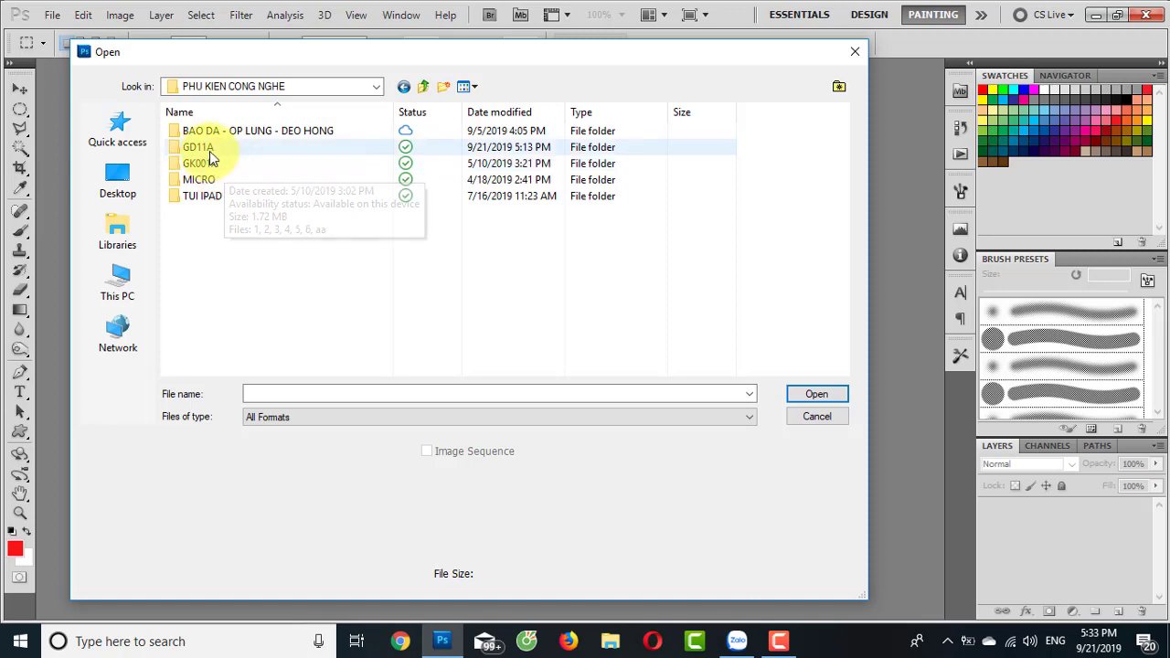
{"action": "double_click", "coordinate": [206, 147]}
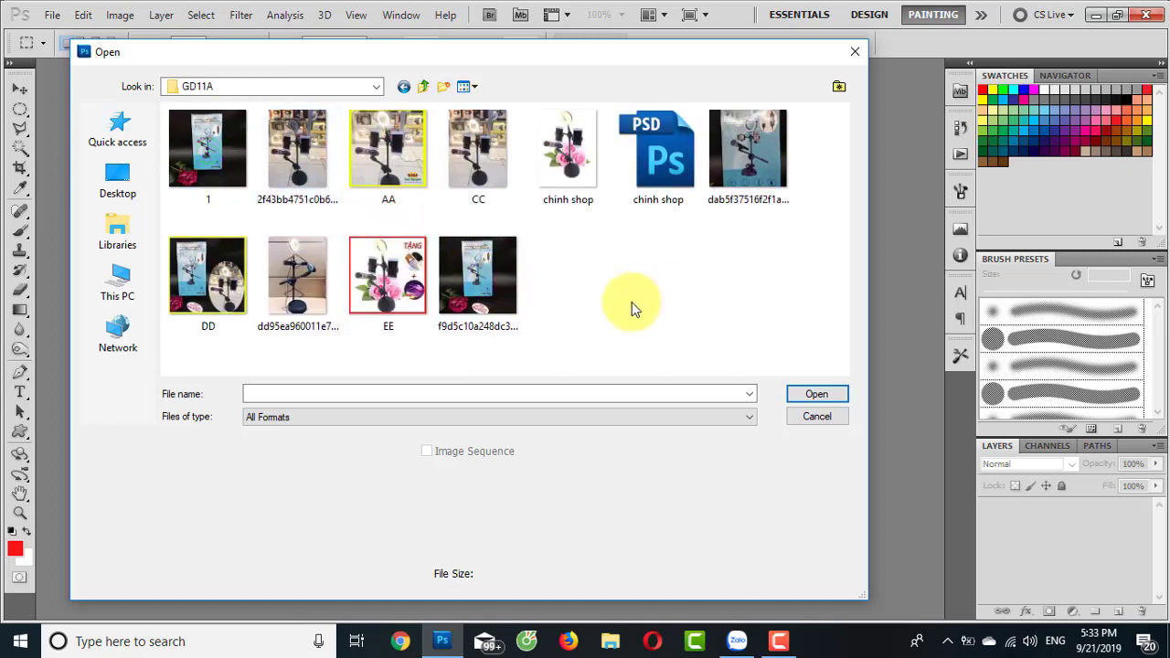
{"action": "double_click", "coordinate": [298, 183]}
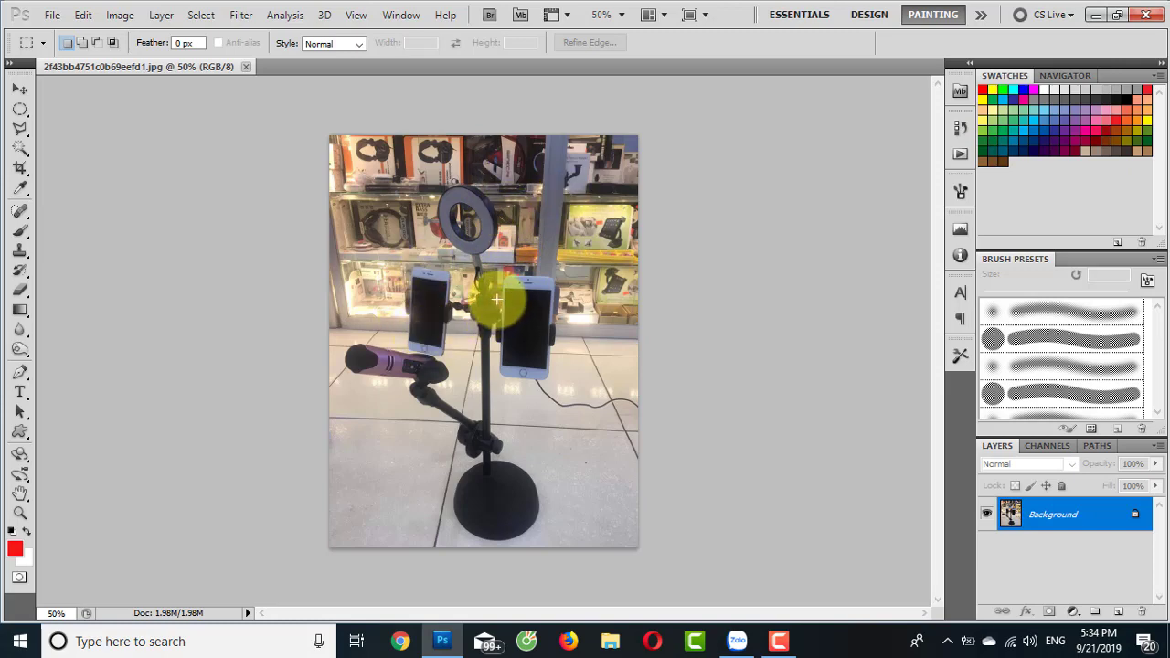
Brighten the stand photo with a Curves point lifting input 100 to output 151.
{"action": "key", "text": "i"}
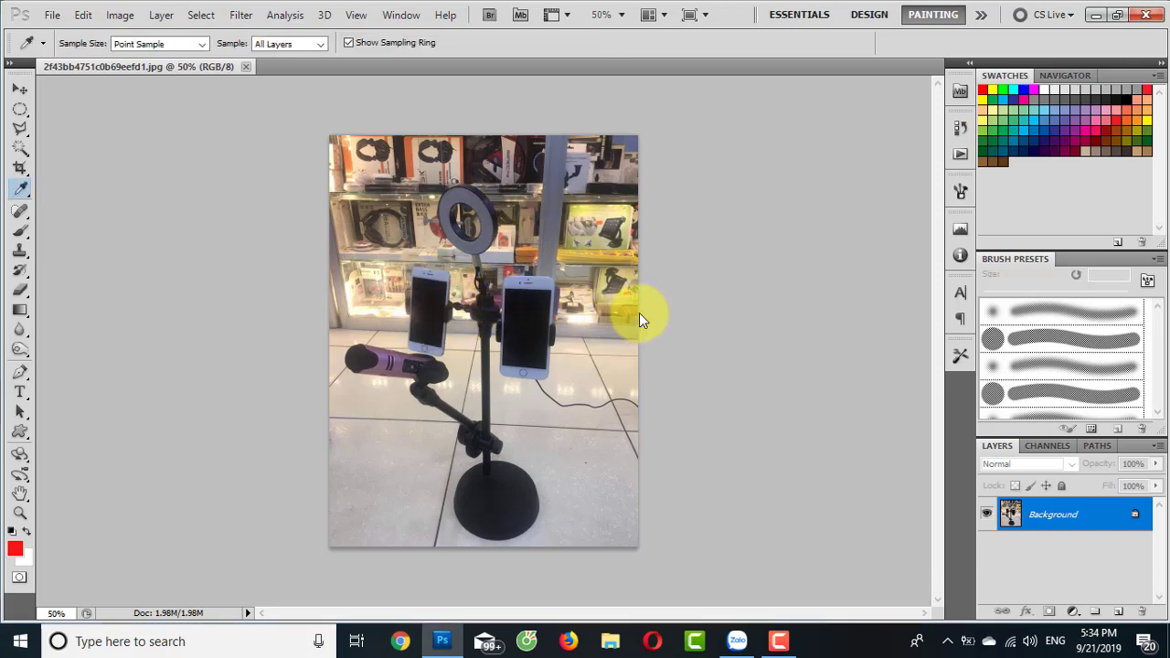
{"action": "key", "text": "ctrl+m"}
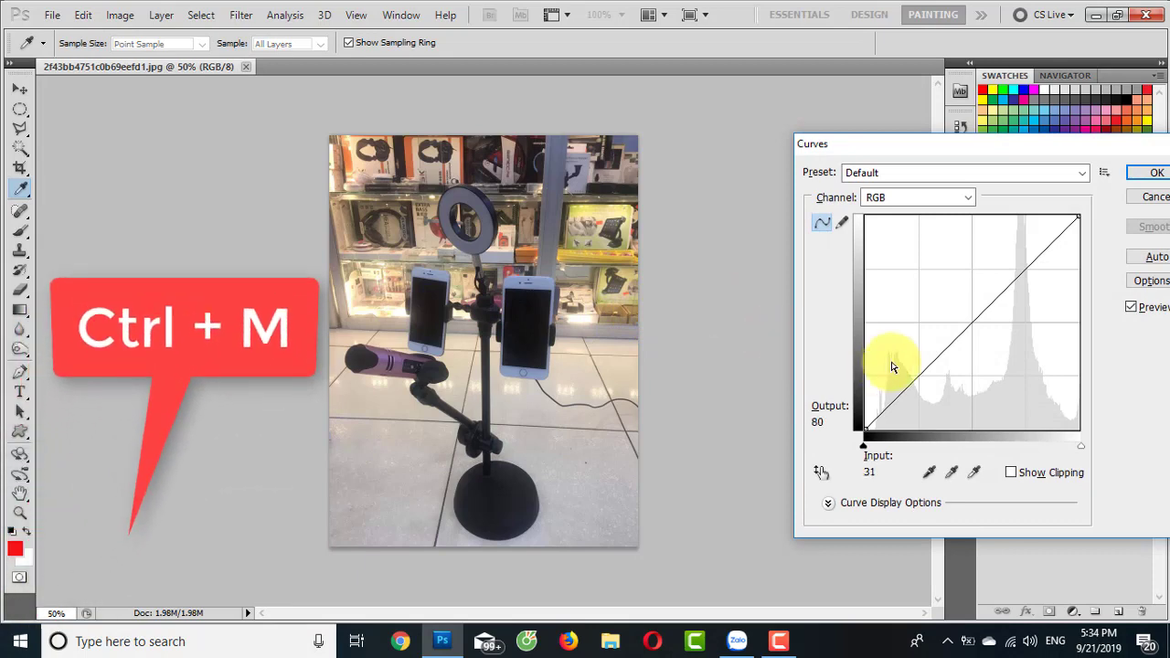
{"action": "left_click_drag", "start_coordinate": [932, 147], "coordinate": [805, 137]}
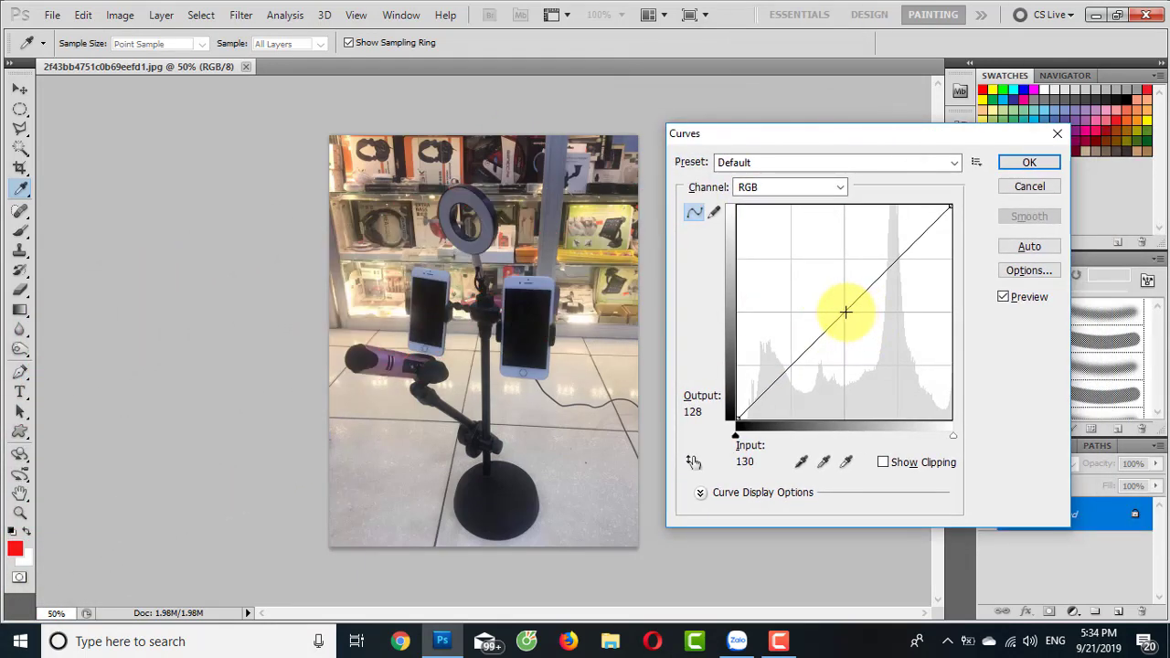
{"action": "mouse_move", "coordinate": [844, 309]}
{"action": "left_mouse_down"}
{"action": "mouse_move", "coordinate": [801, 259]}
{"action": "mouse_move", "coordinate": [817, 269]}
{"action": "mouse_move", "coordinate": [808, 294]}
{"action": "mouse_move", "coordinate": [820, 293]}
{"action": "left_mouse_up"}
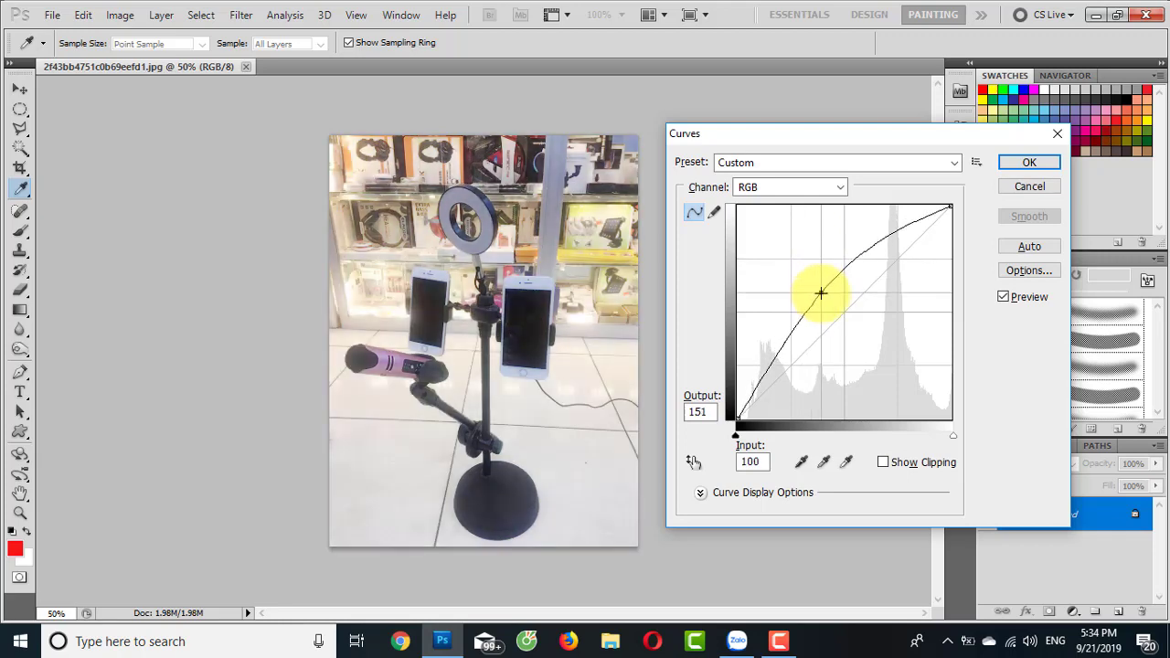
{"action": "left_click", "coordinate": [1006, 167]}
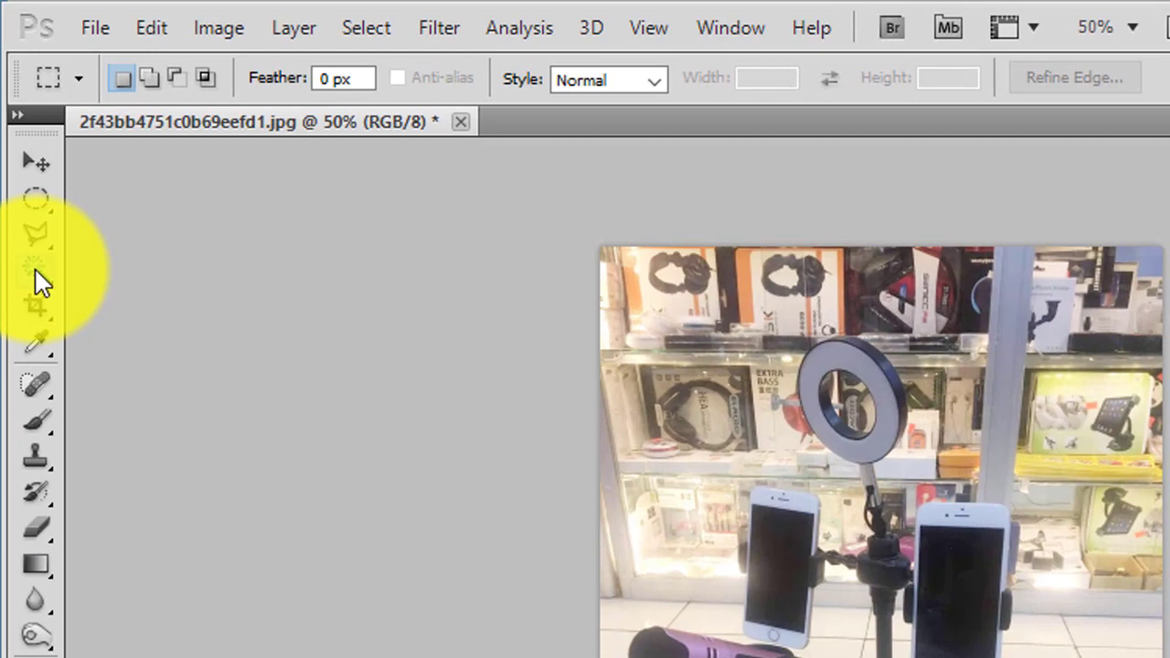
Switch to the Magic Wand Tool from the selection tool flyout to pick the ring.
{"action": "left_click", "coordinate": [35, 269]}
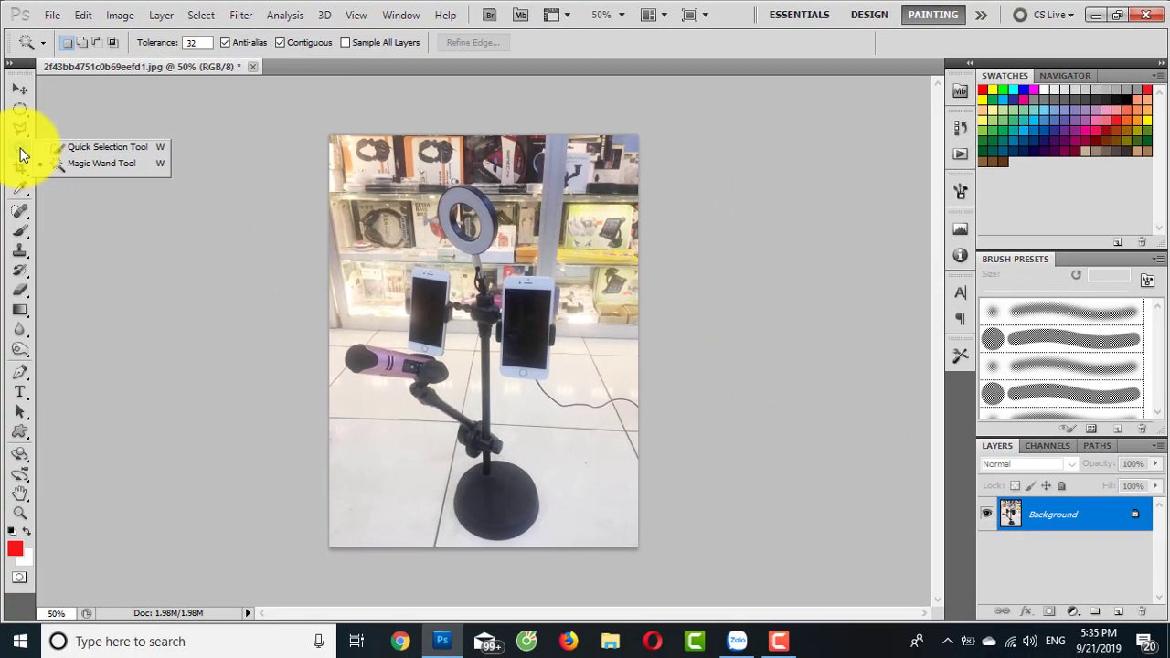
{"action": "left_click", "coordinate": [78, 164]}
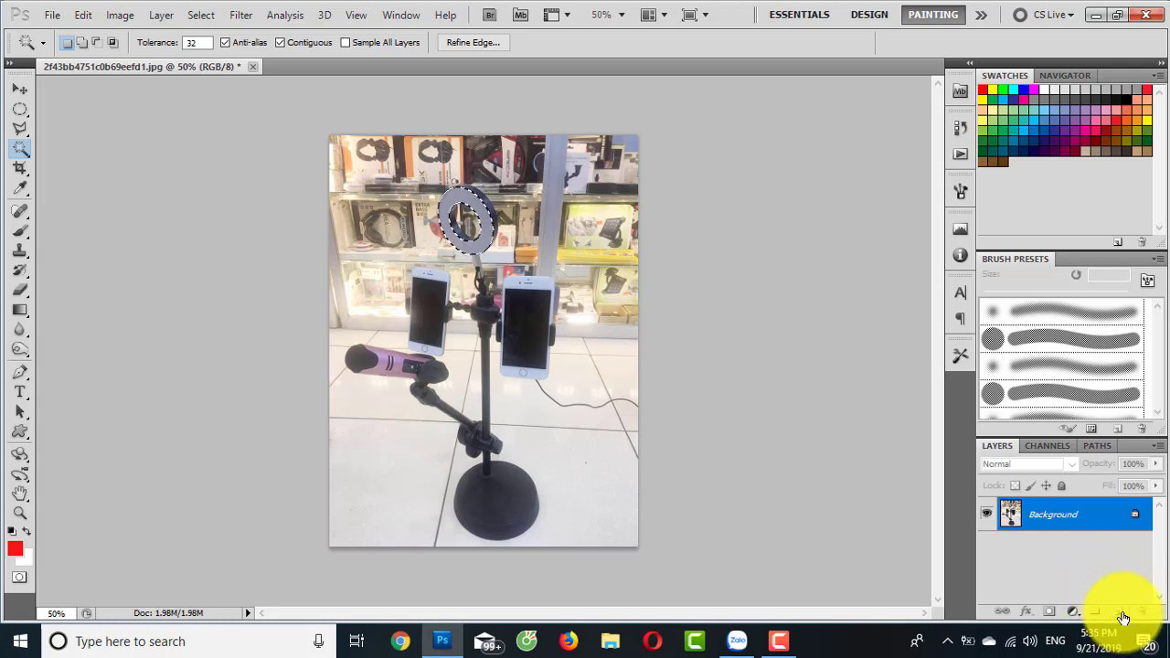
Add a blank Layer 1 and reset colours so white is the foreground.
{"action": "left_click", "coordinate": [1118, 611]}
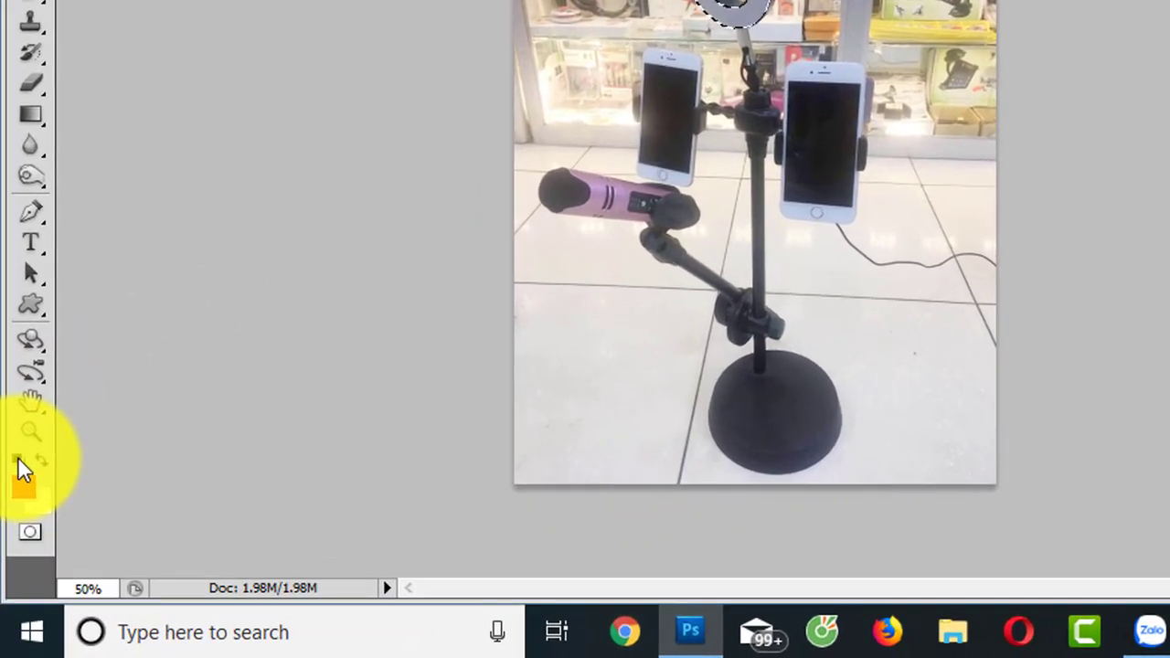
{"action": "left_click", "coordinate": [17, 457]}
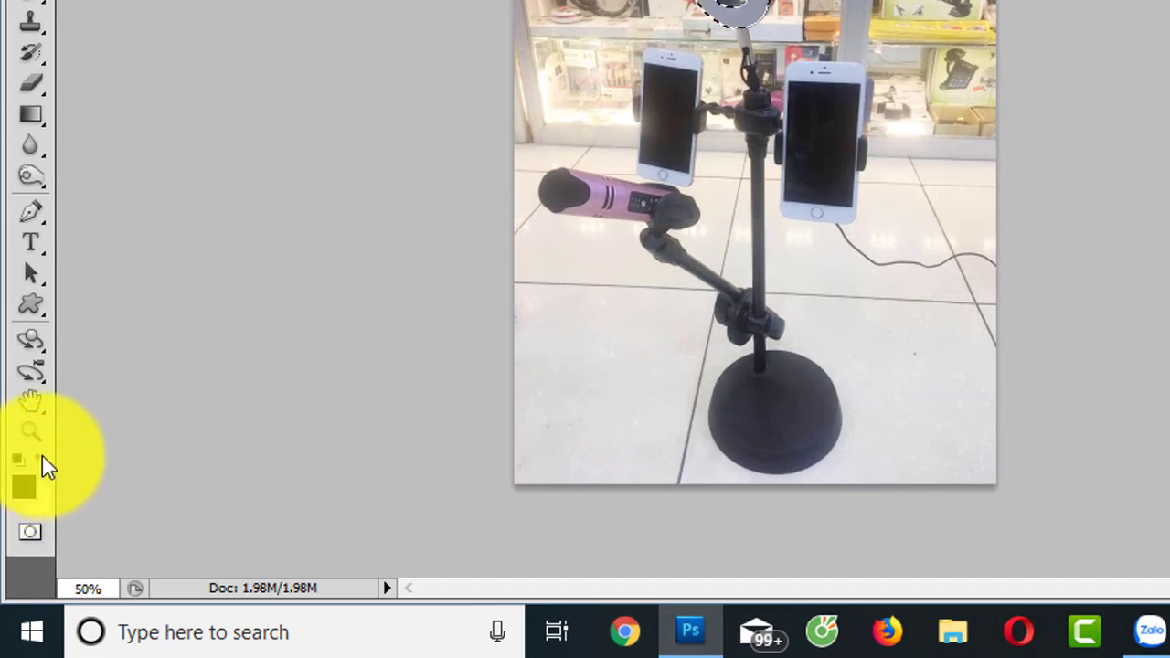
{"action": "left_click", "coordinate": [42, 455]}
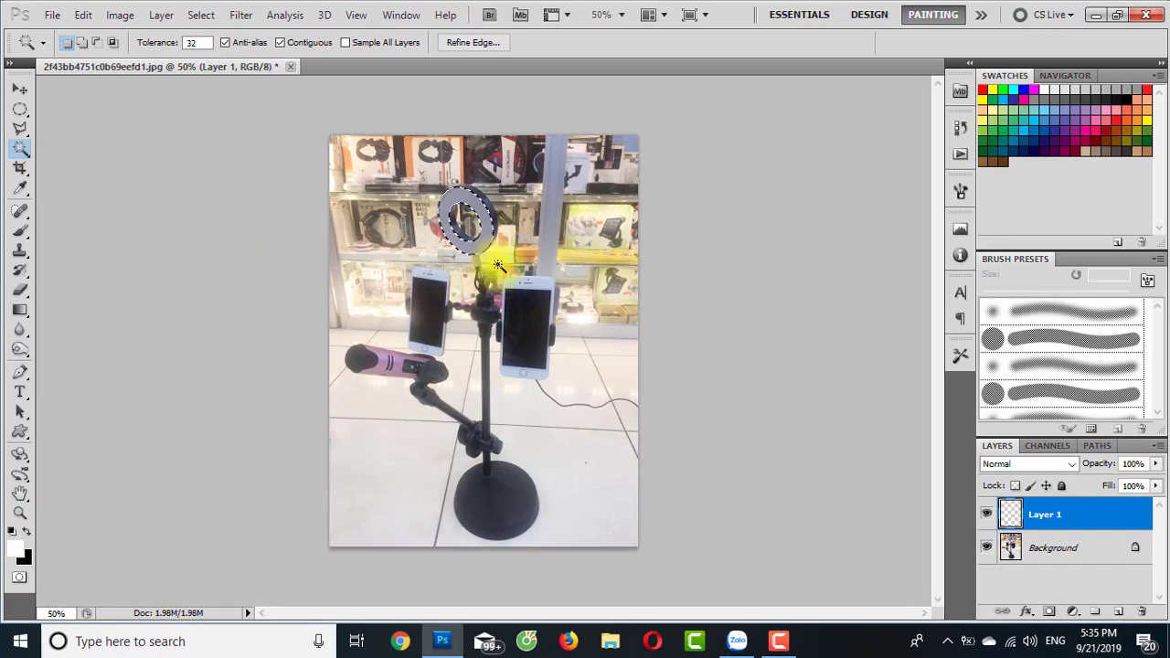
Fill the ring selection with white on Layer 1, then deselect.
{"action": "key", "text": "alt+Delete"}
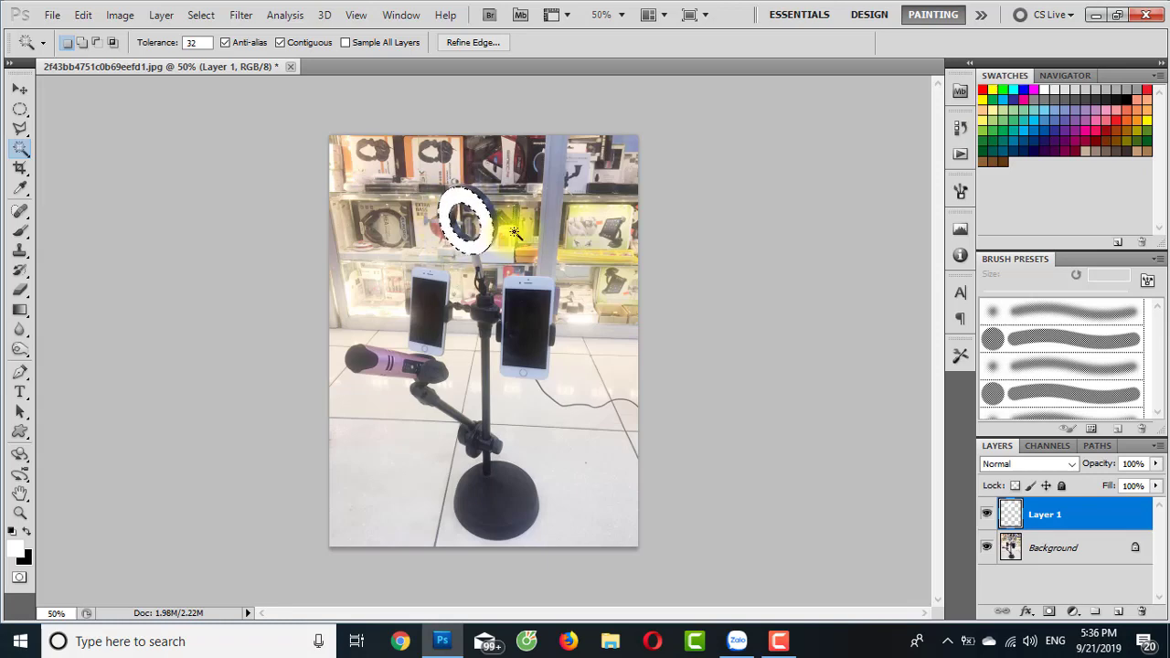
{"action": "key", "text": "ctrl+d"}
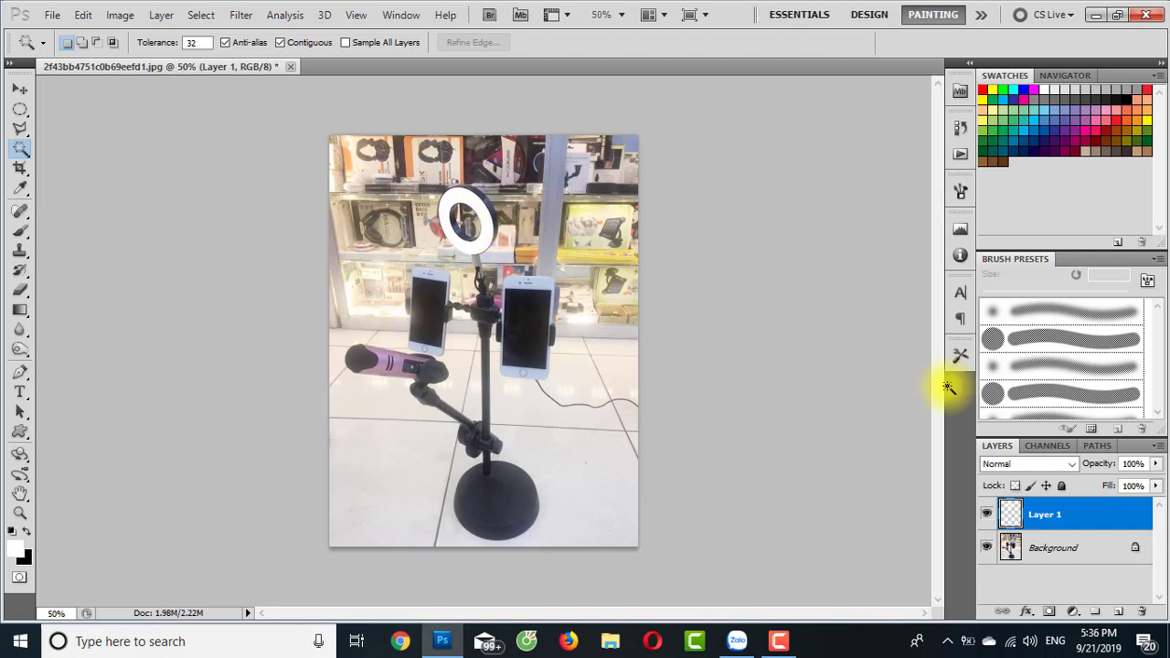
Open Layer 1's Layer Style dialog, moved aside so the photo stays visible.
{"action": "left_click", "coordinate": [1090, 522]}
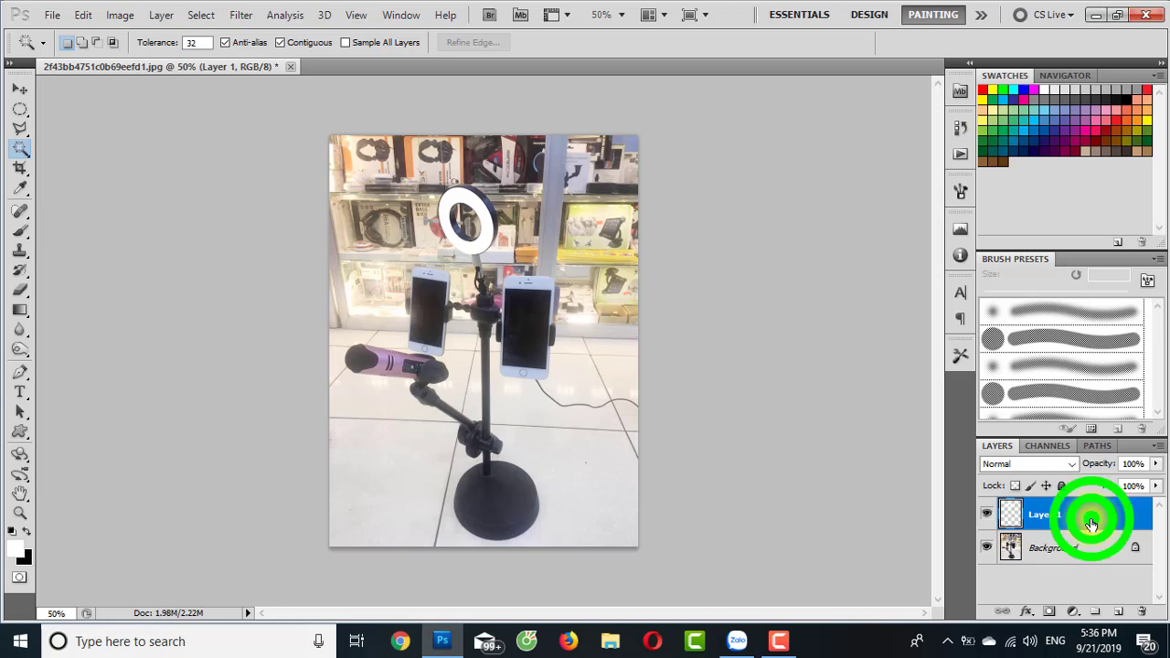
{"action": "double_click", "coordinate": [1090, 523]}
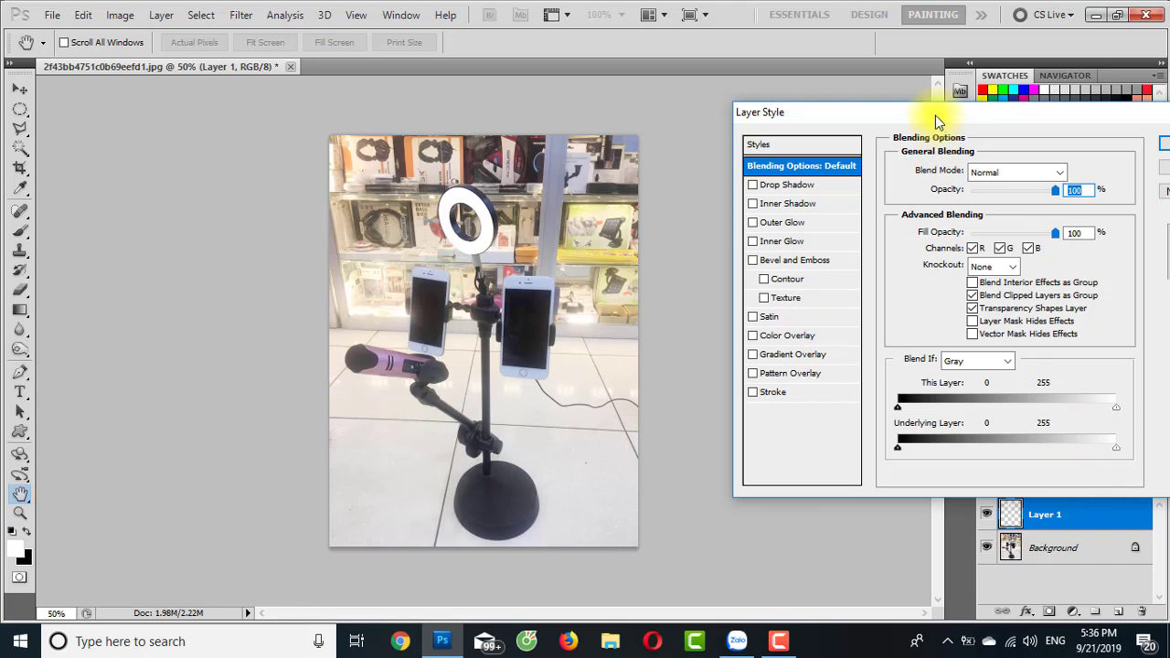
{"action": "left_click_drag", "start_coordinate": [931, 114], "coordinate": [843, 95]}
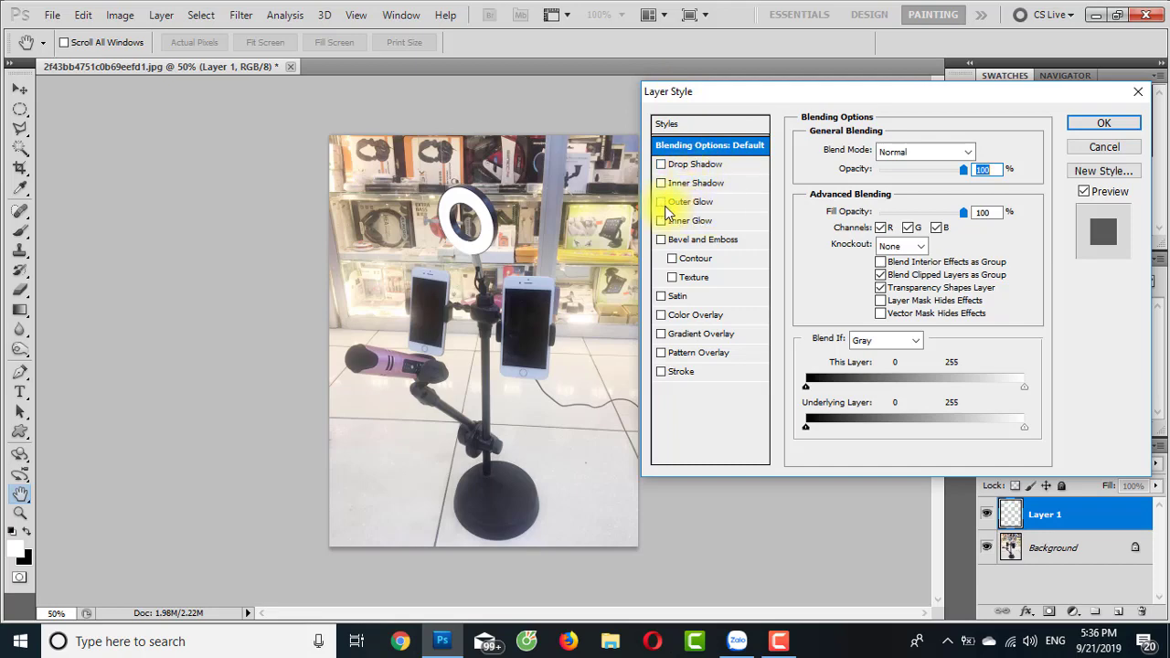
{"action": "left_click", "coordinate": [665, 203]}
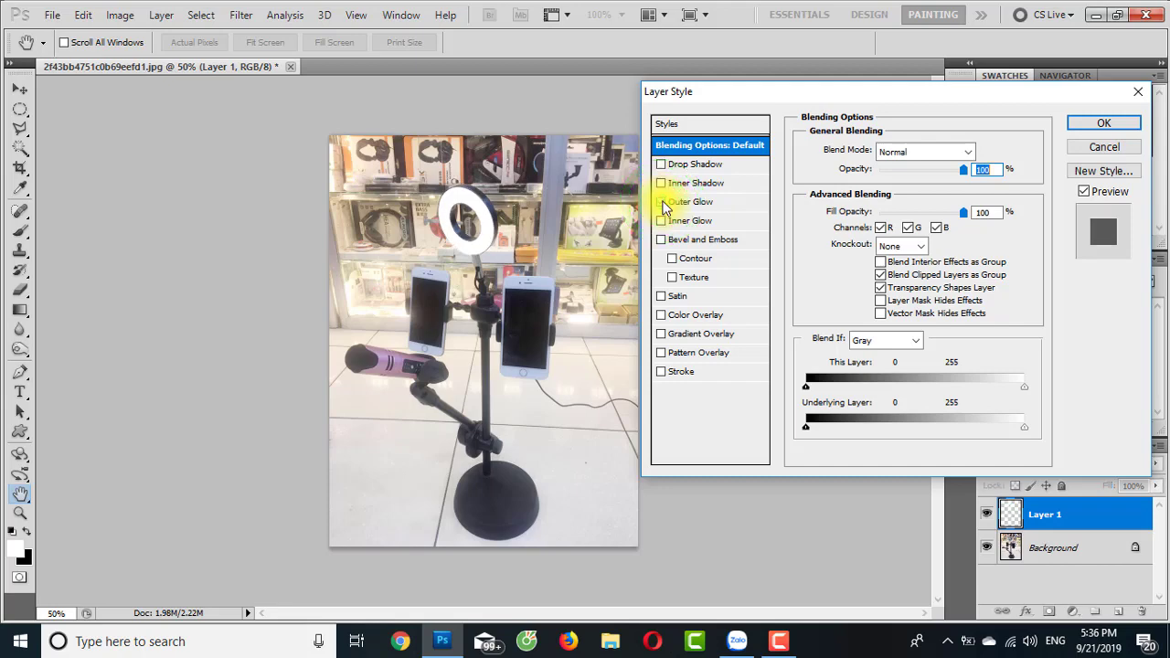
Enable Outer Glow with 89% opacity and 10% spread.
{"action": "left_click", "coordinate": [713, 202]}
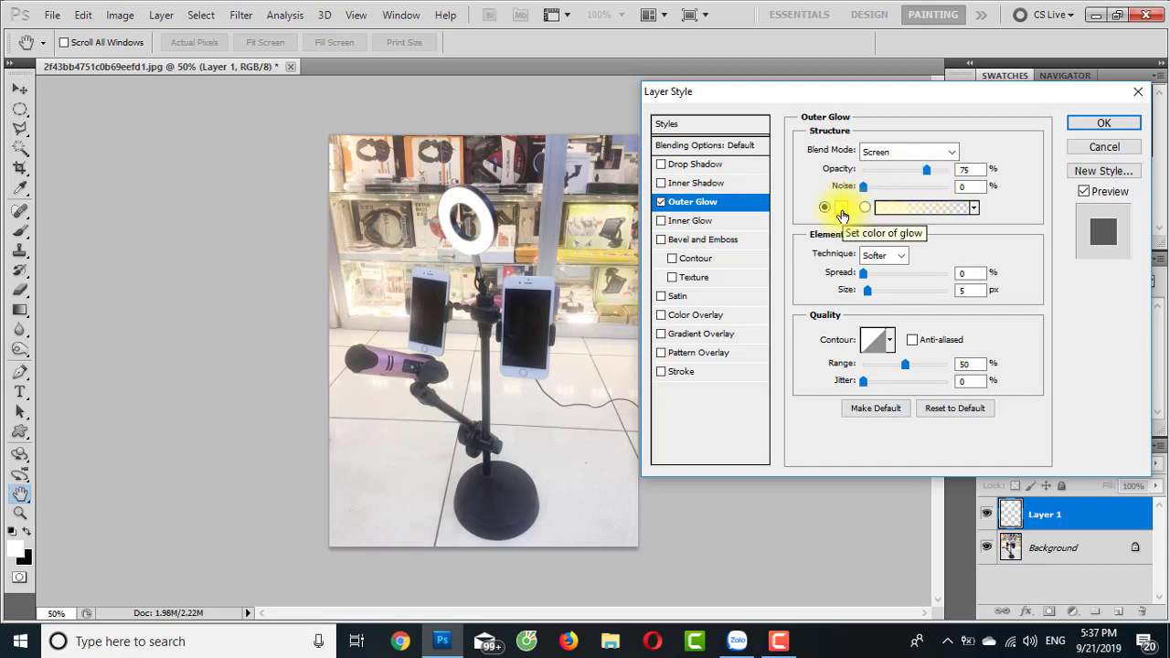
{"action": "mouse_move", "coordinate": [931, 169]}
{"action": "left_mouse_down"}
{"action": "mouse_move", "coordinate": [953, 177]}
{"action": "mouse_move", "coordinate": [890, 174]}
{"action": "left_mouse_up"}
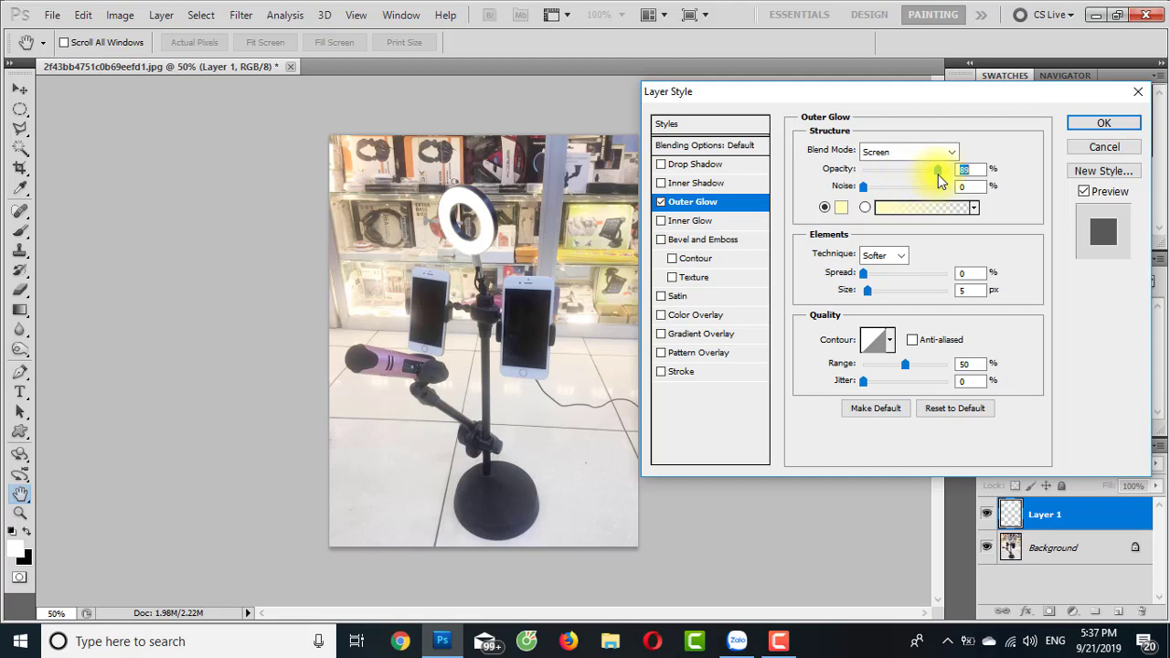
{"action": "mouse_move", "coordinate": [934, 173]}
{"action": "left_mouse_down"}
{"action": "mouse_move", "coordinate": [948, 173]}
{"action": "mouse_move", "coordinate": [938, 177]}
{"action": "left_mouse_up"}
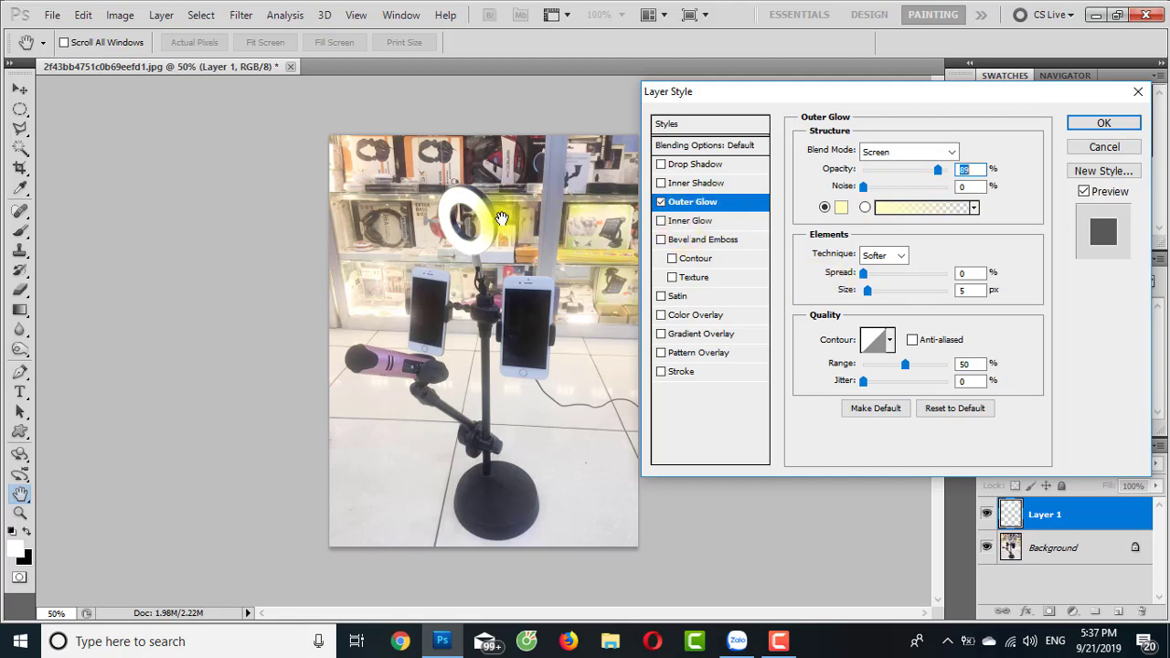
{"action": "mouse_move", "coordinate": [865, 274]}
{"action": "left_mouse_down"}
{"action": "mouse_move", "coordinate": [905, 287]}
{"action": "mouse_move", "coordinate": [873, 282]}
{"action": "left_mouse_up"}
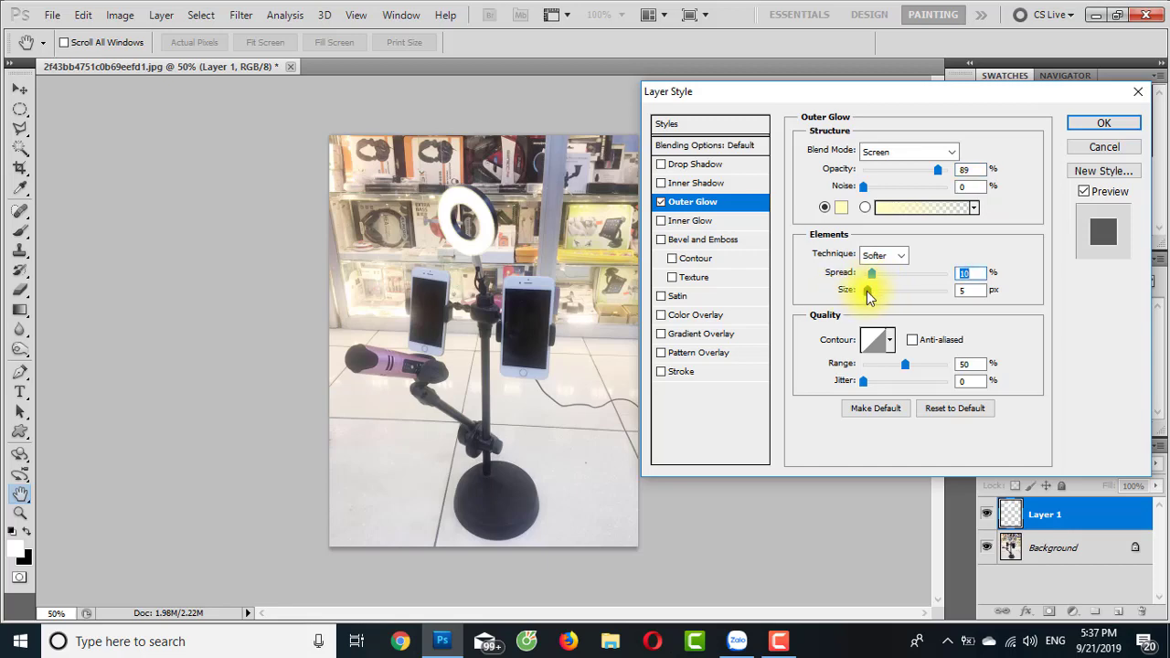
Settle the glow size at a moderate value and apply the Outer Glow.
{"action": "left_click_drag", "start_coordinate": [868, 291], "coordinate": [877, 291]}
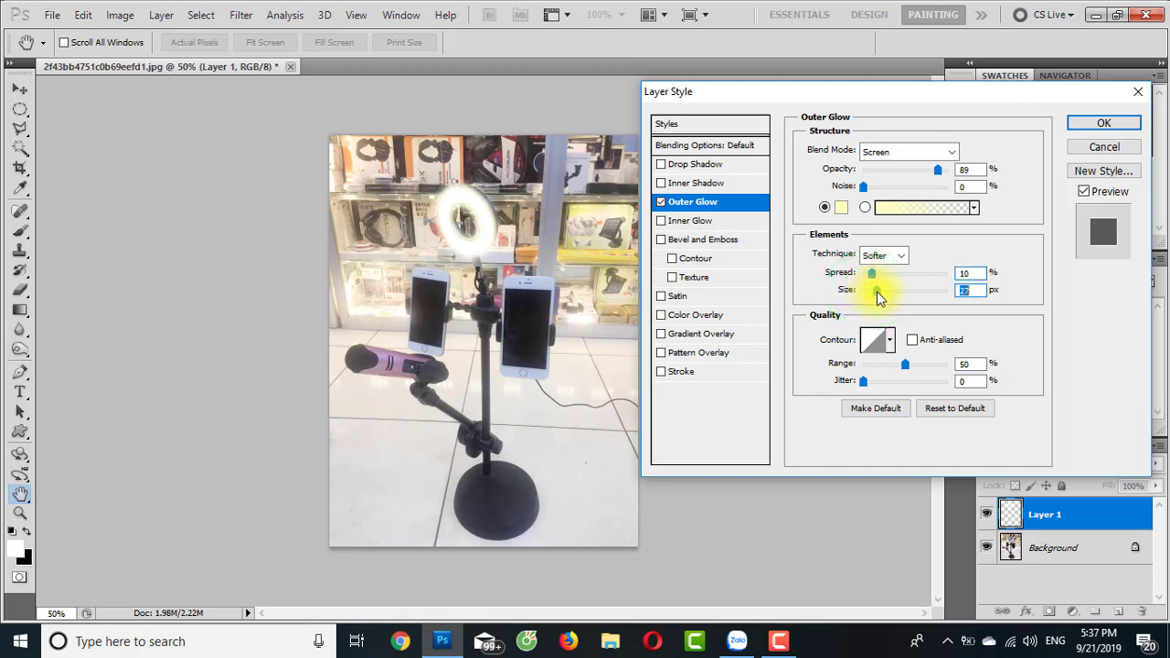
{"action": "left_click_drag", "start_coordinate": [876, 291], "coordinate": [905, 301]}
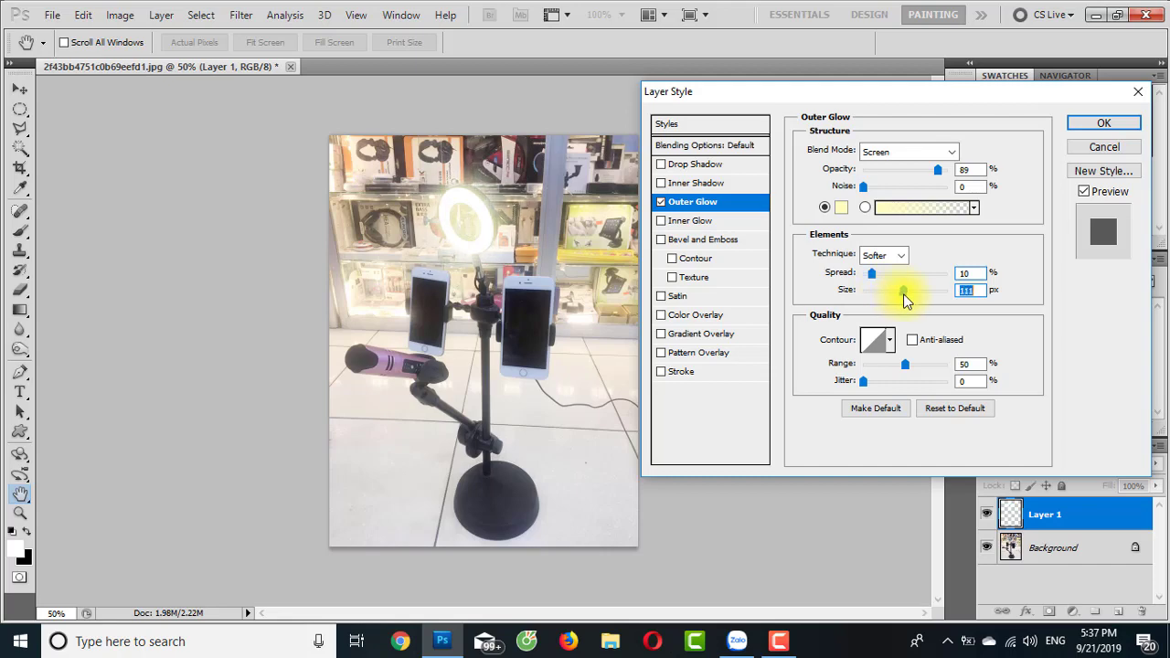
{"action": "mouse_move", "coordinate": [905, 301]}
{"action": "left_mouse_down"}
{"action": "mouse_move", "coordinate": [917, 300]}
{"action": "mouse_move", "coordinate": [864, 301]}
{"action": "mouse_move", "coordinate": [887, 294]}
{"action": "mouse_move", "coordinate": [872, 295]}
{"action": "mouse_move", "coordinate": [885, 303]}
{"action": "left_mouse_up"}
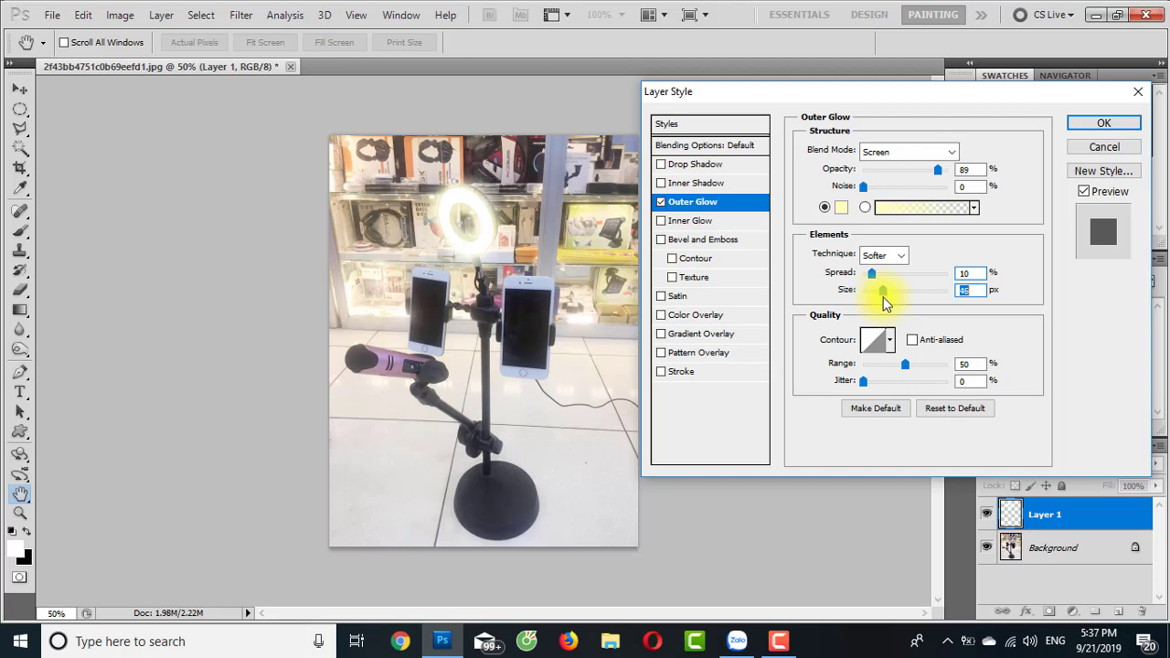
{"action": "left_click_drag", "start_coordinate": [884, 297], "coordinate": [892, 297]}
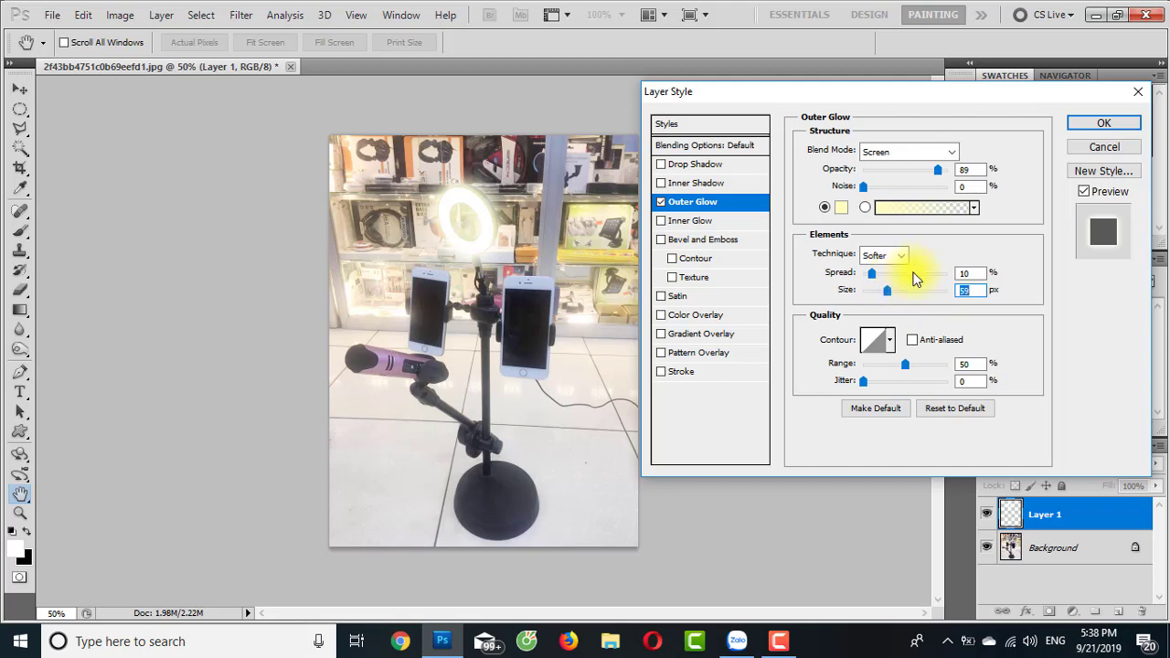
{"action": "left_click", "coordinate": [1103, 123]}
{"action": "key", "text": "w"}
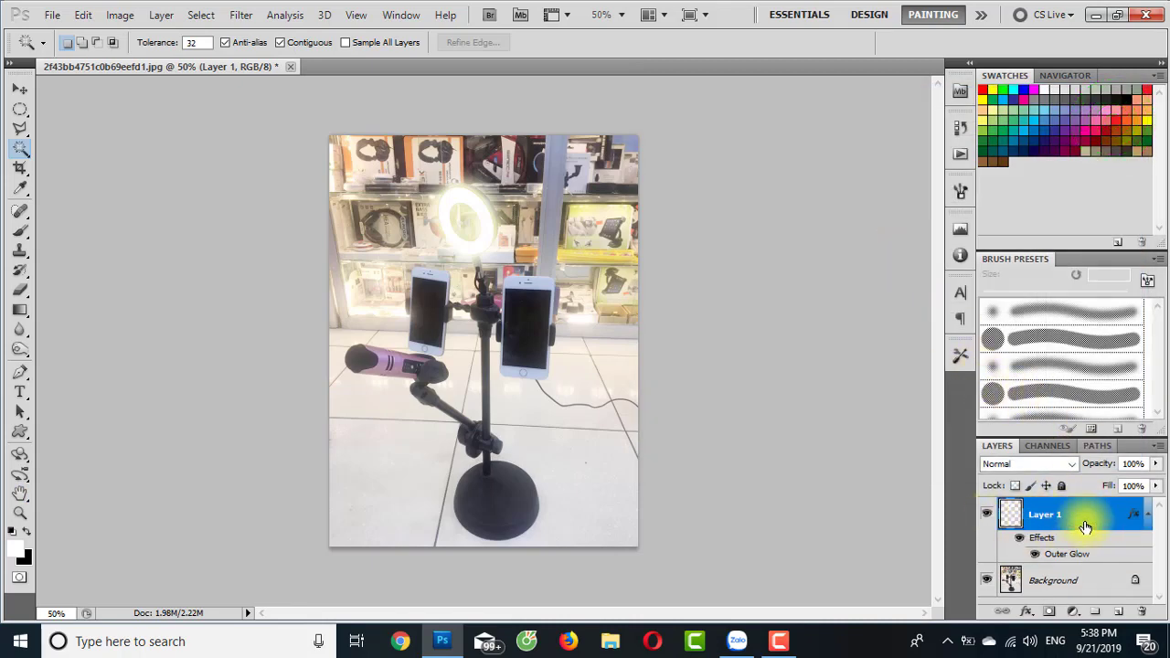
{"action": "left_click", "coordinate": [986, 515]}
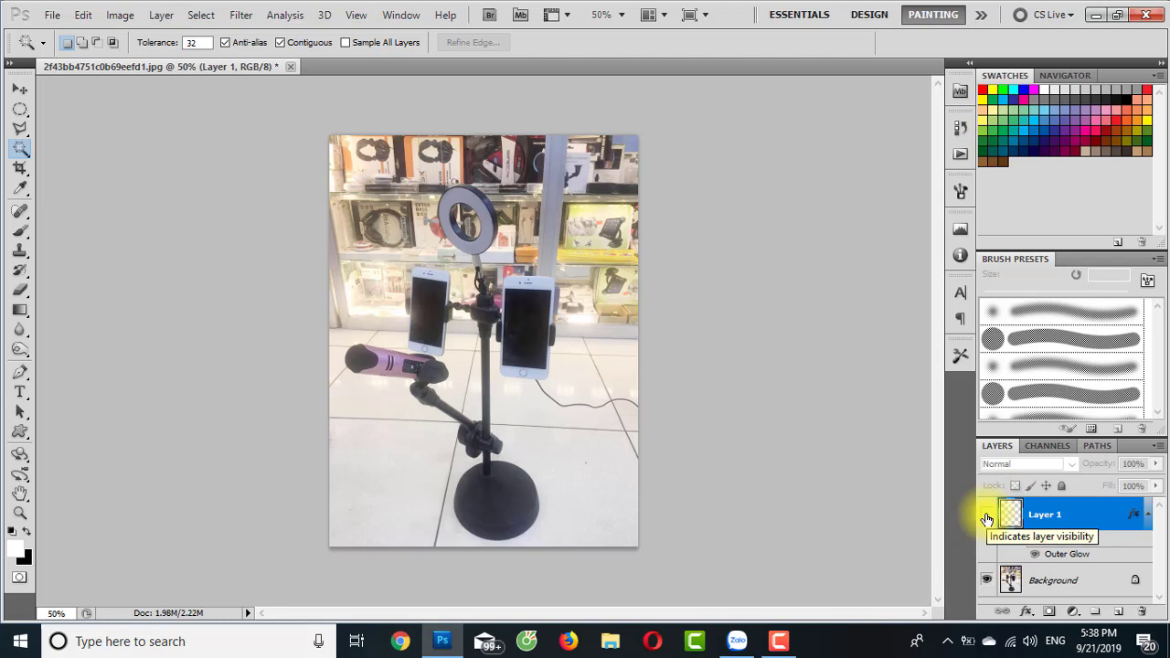
{"action": "left_click", "coordinate": [987, 518]}
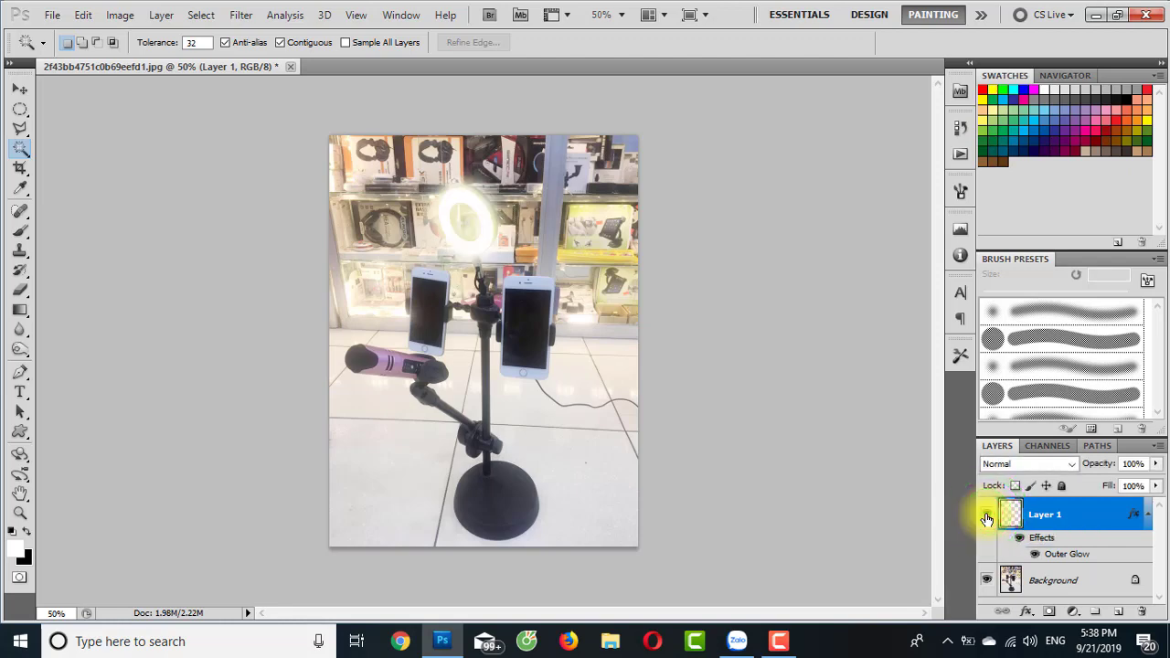
{"action": "left_click", "coordinate": [986, 519]}
{"action": "left_click", "coordinate": [987, 518]}
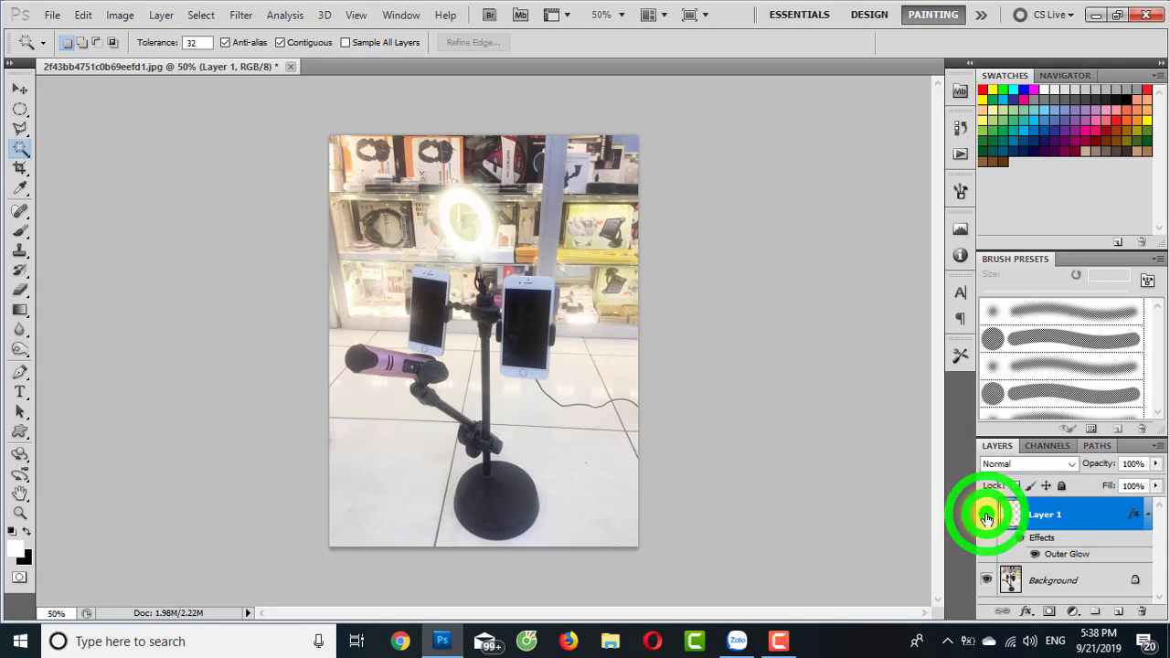
{"action": "left_click", "coordinate": [986, 518]}
{"action": "left_click", "coordinate": [986, 518]}
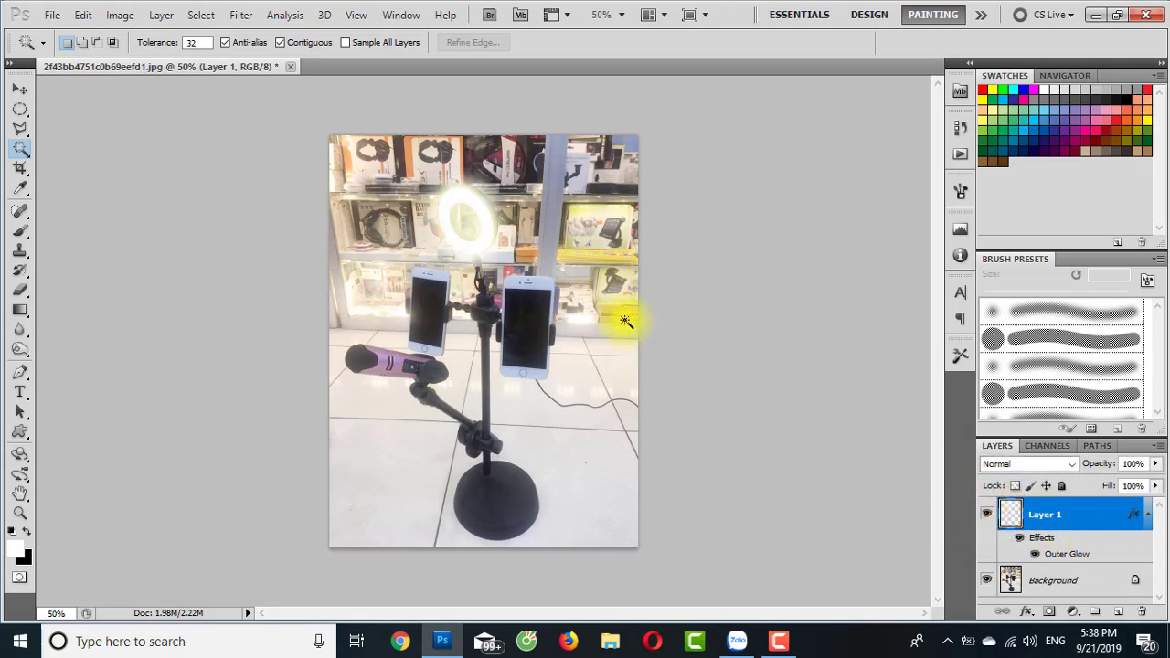
Save with JPEG chosen as the format, flattening the layers into Background.
{"action": "left_click", "coordinate": [52, 15]}
{"action": "left_click", "coordinate": [88, 263]}
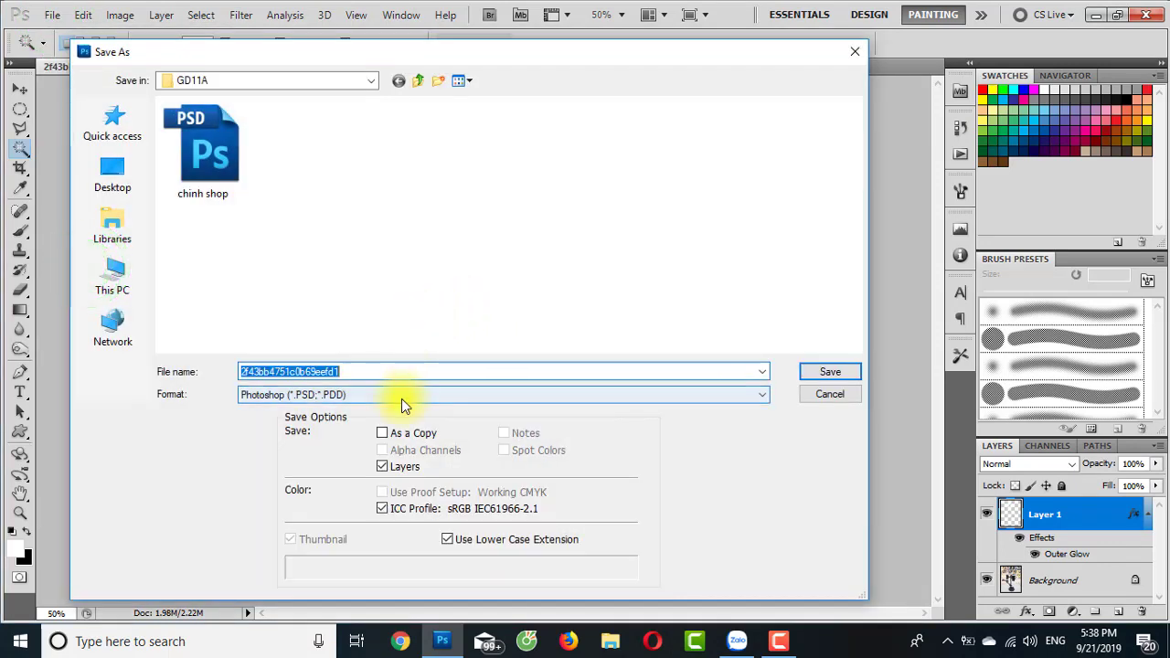
{"action": "left_click", "coordinate": [403, 395]}
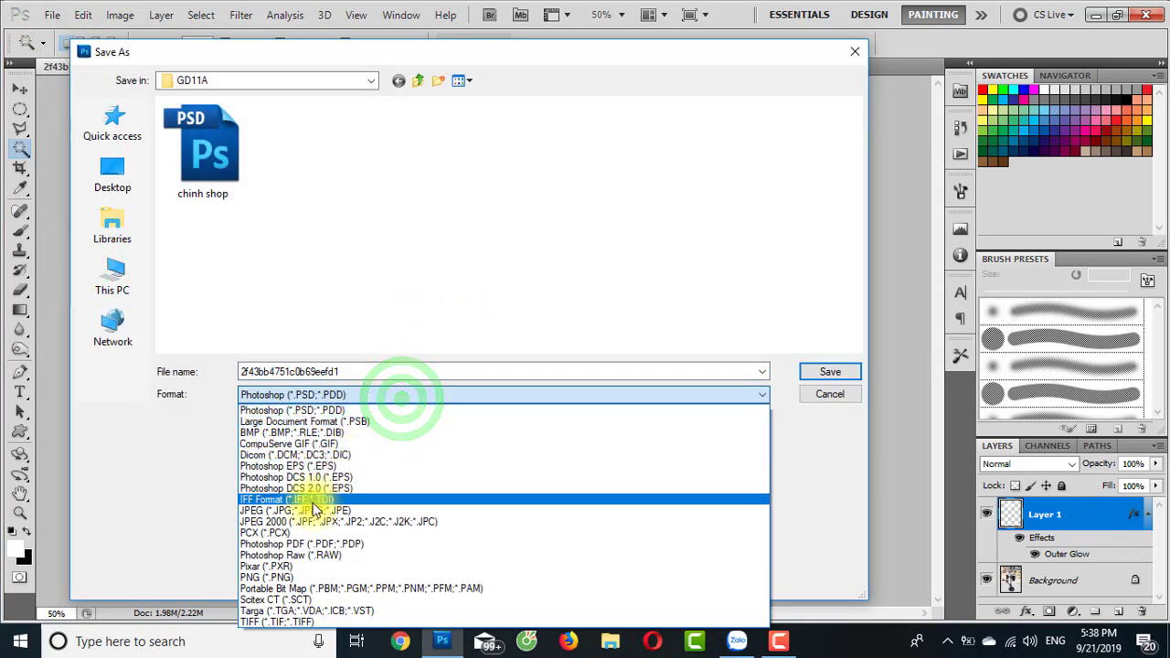
{"action": "left_click", "coordinate": [851, 50]}
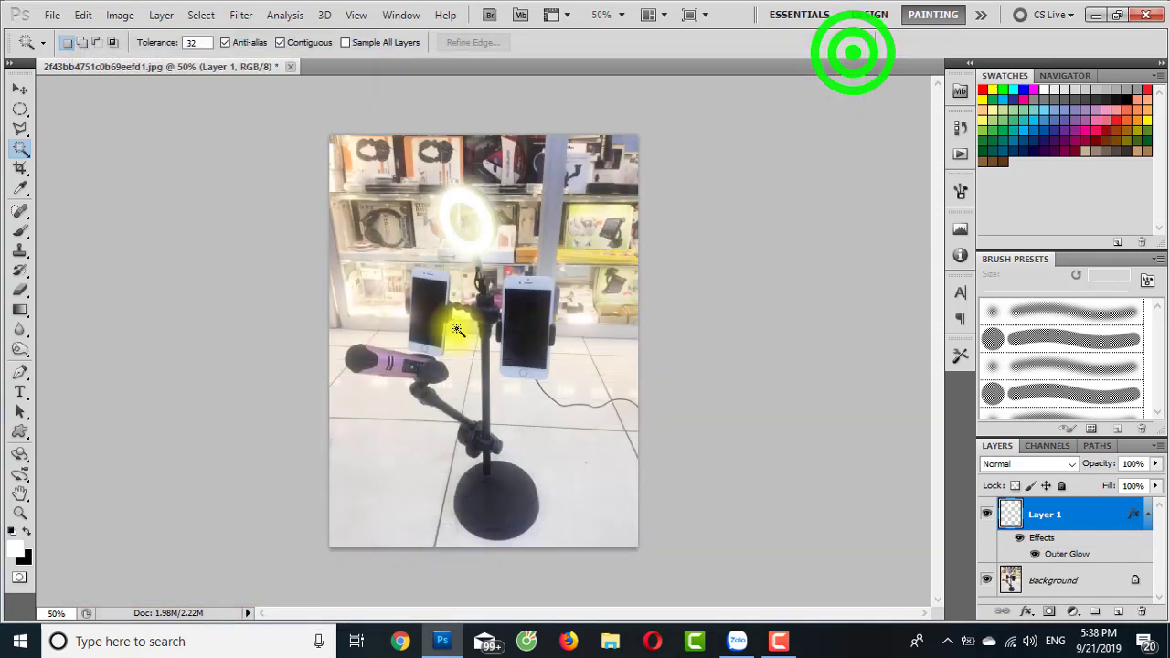
{"action": "left_click", "coordinate": [852, 51]}
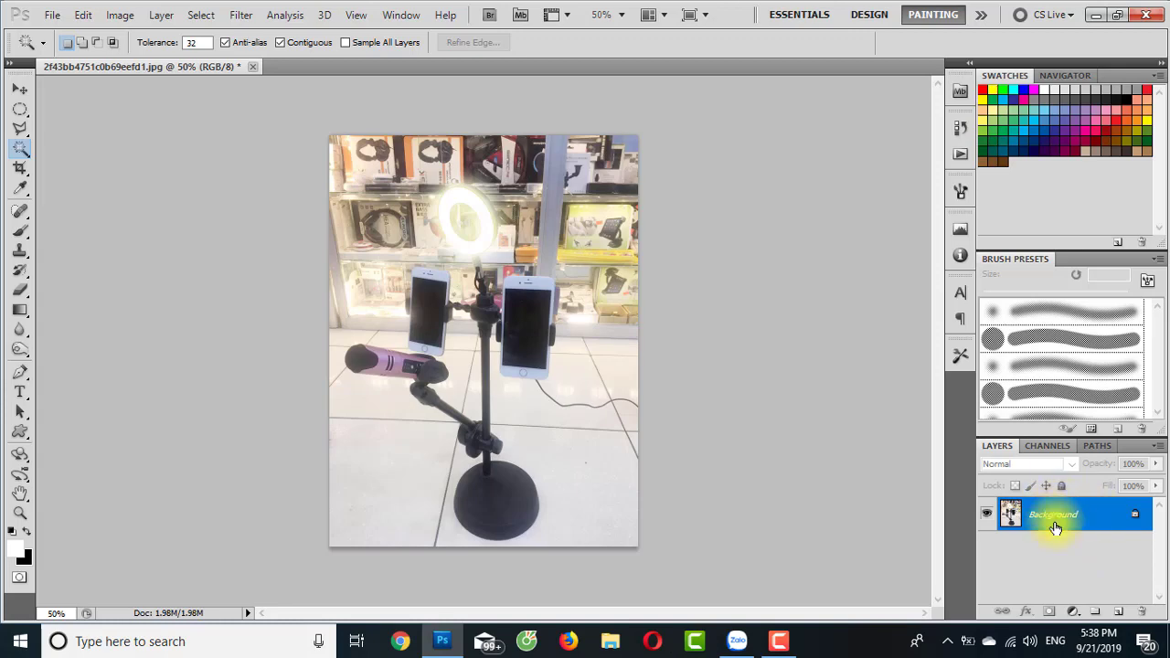
Check the Save As dialog, then save the image to its current JPEG file.
{"action": "left_click", "coordinate": [57, 13]}
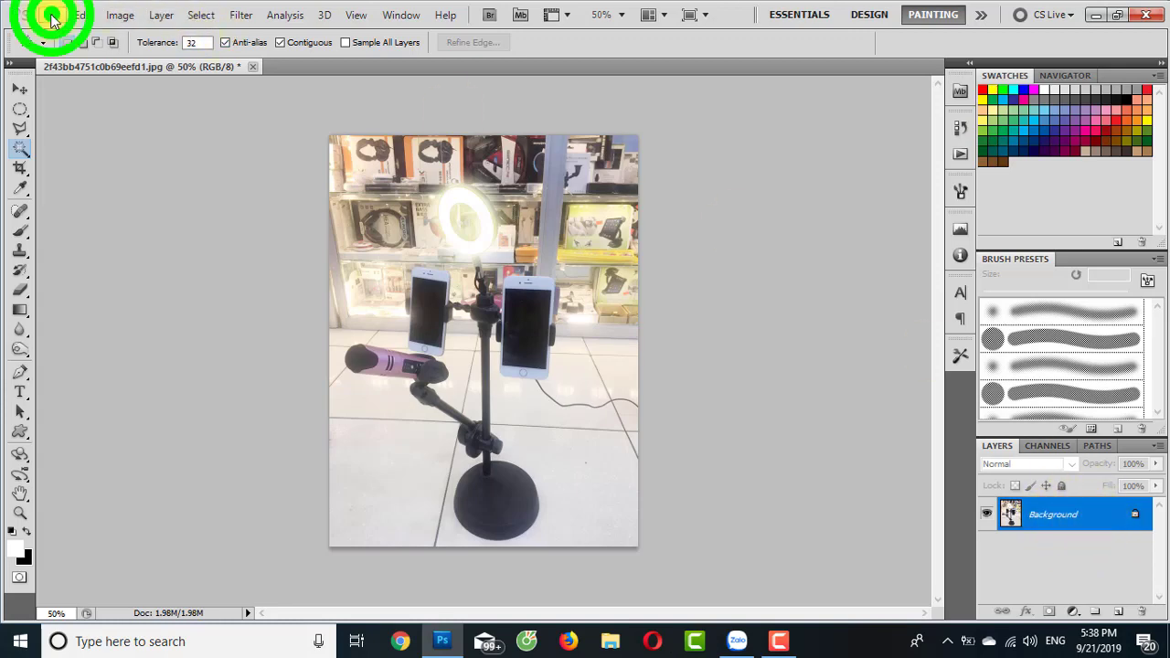
{"action": "left_click", "coordinate": [108, 276]}
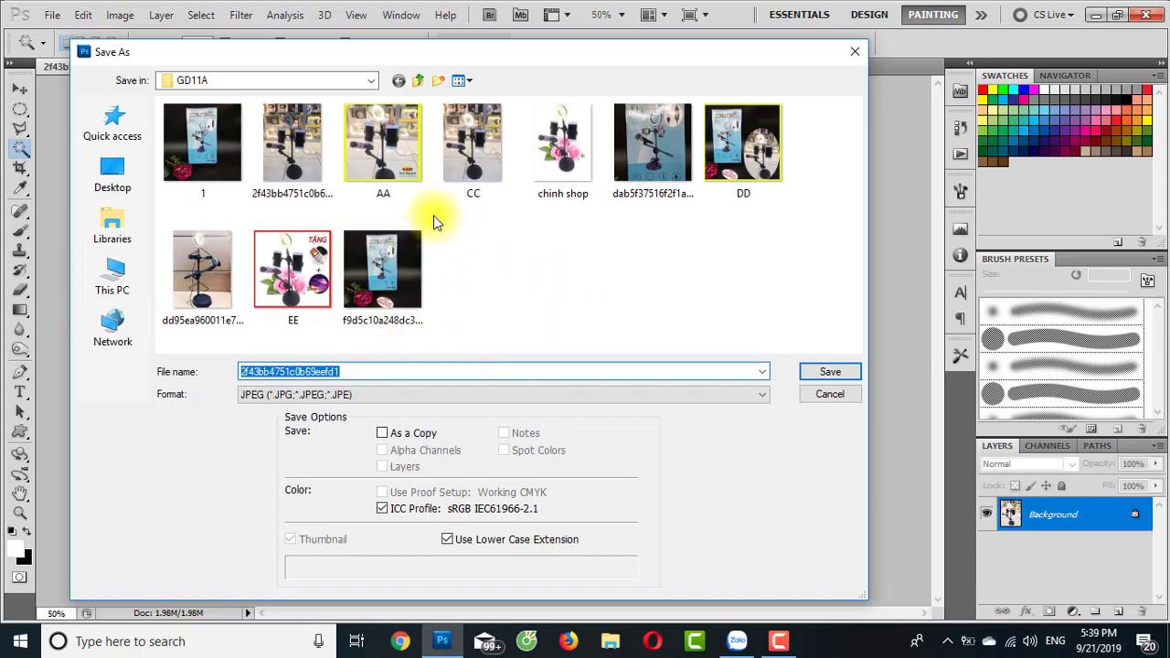
{"action": "left_click", "coordinate": [853, 52]}
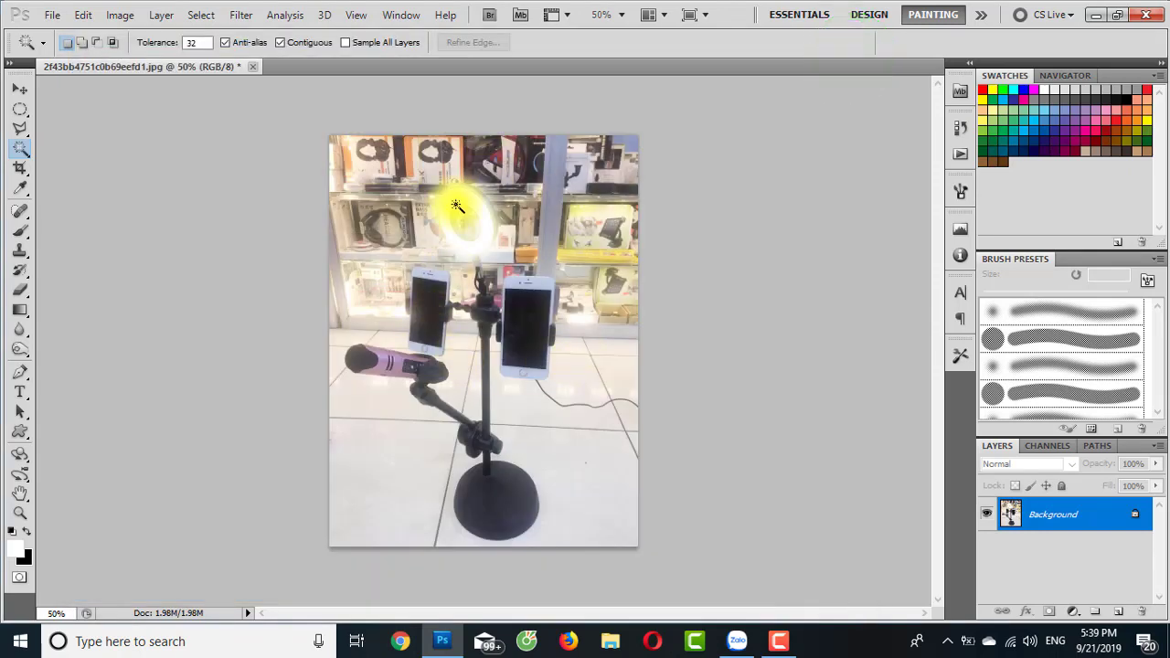
{"action": "left_click", "coordinate": [52, 15]}
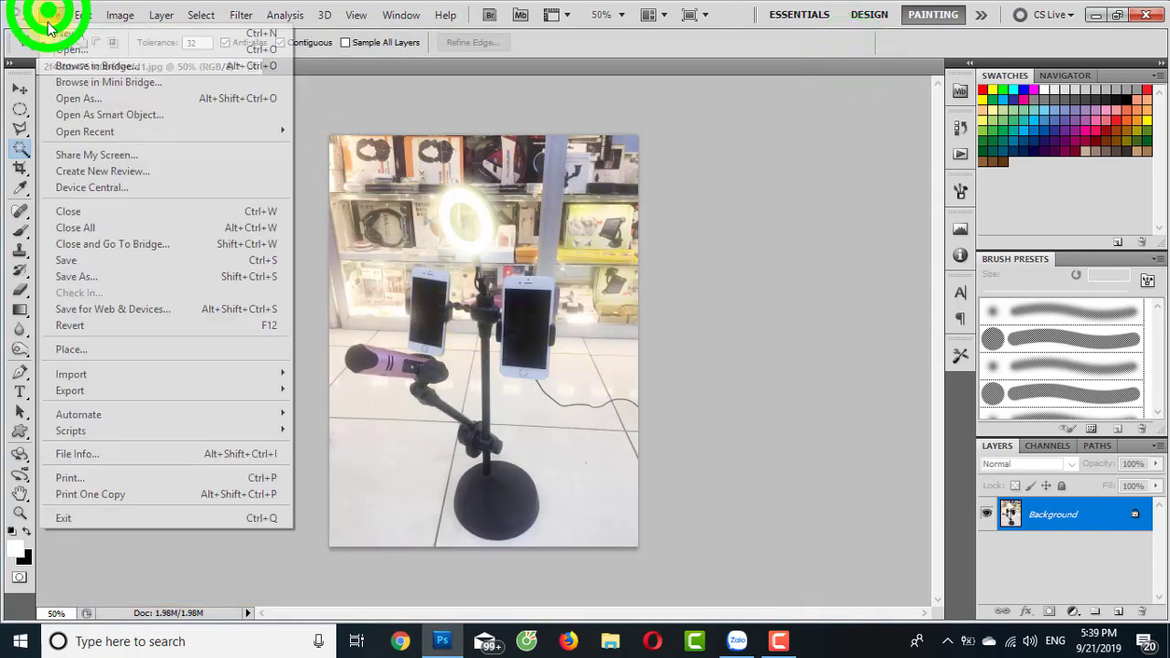
{"action": "left_click", "coordinate": [95, 258]}
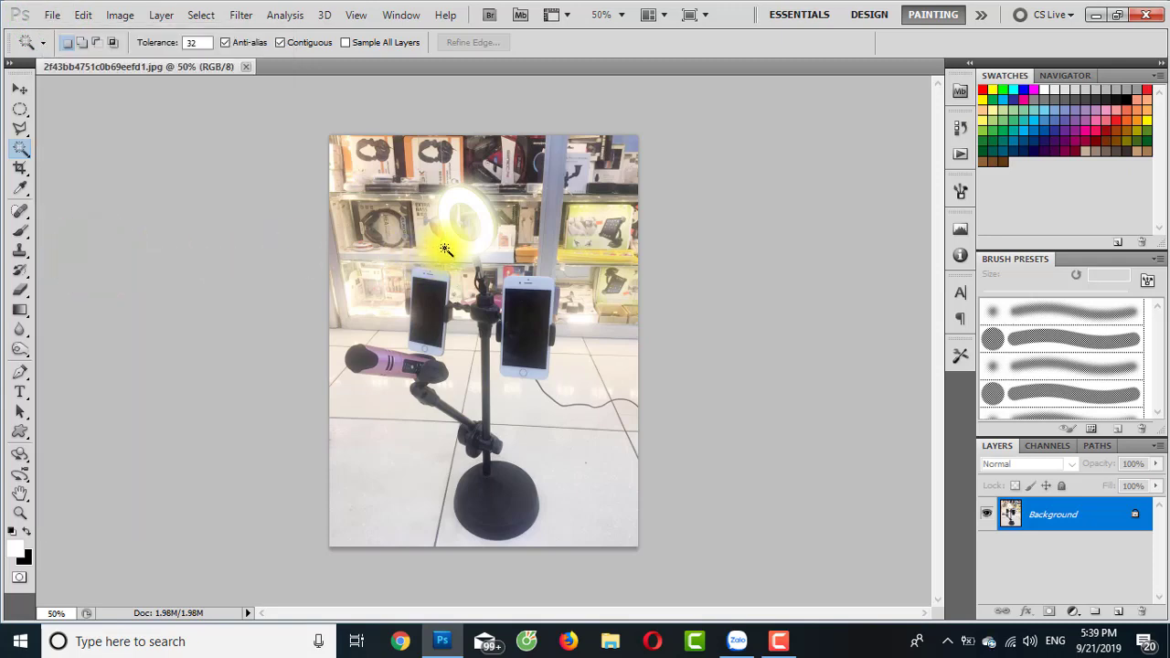
Reopen Save As to confirm JPEG in GD11A, then close it without saving.
{"action": "left_click", "coordinate": [52, 15]}
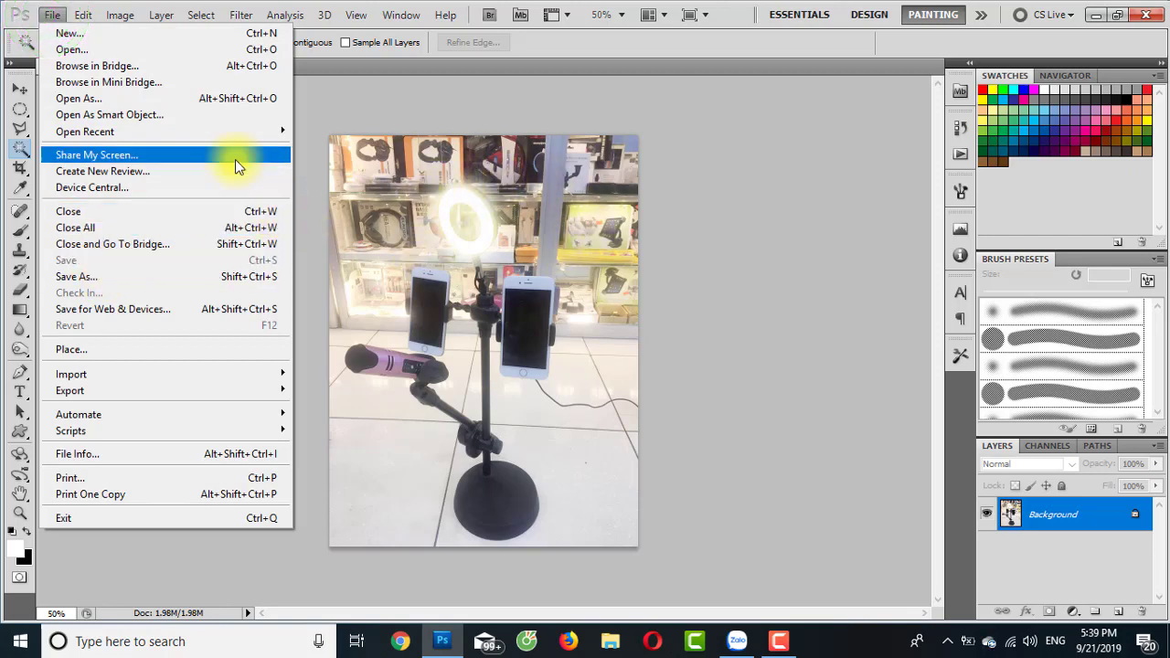
{"action": "left_click", "coordinate": [84, 278]}
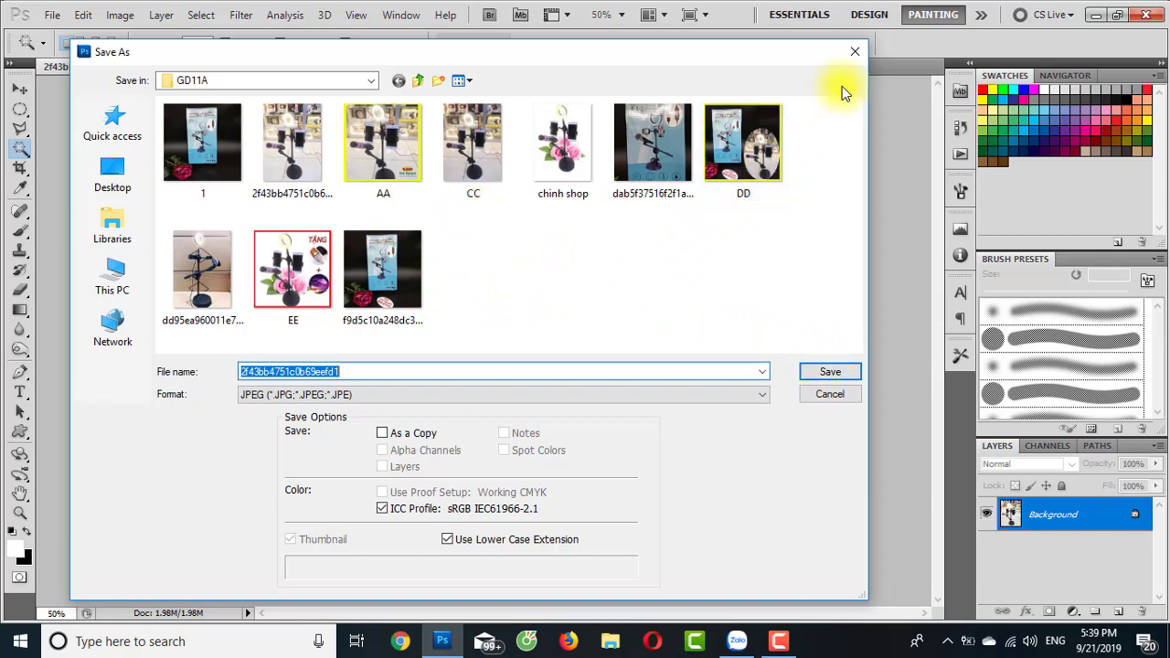
{"action": "left_click", "coordinate": [854, 57]}
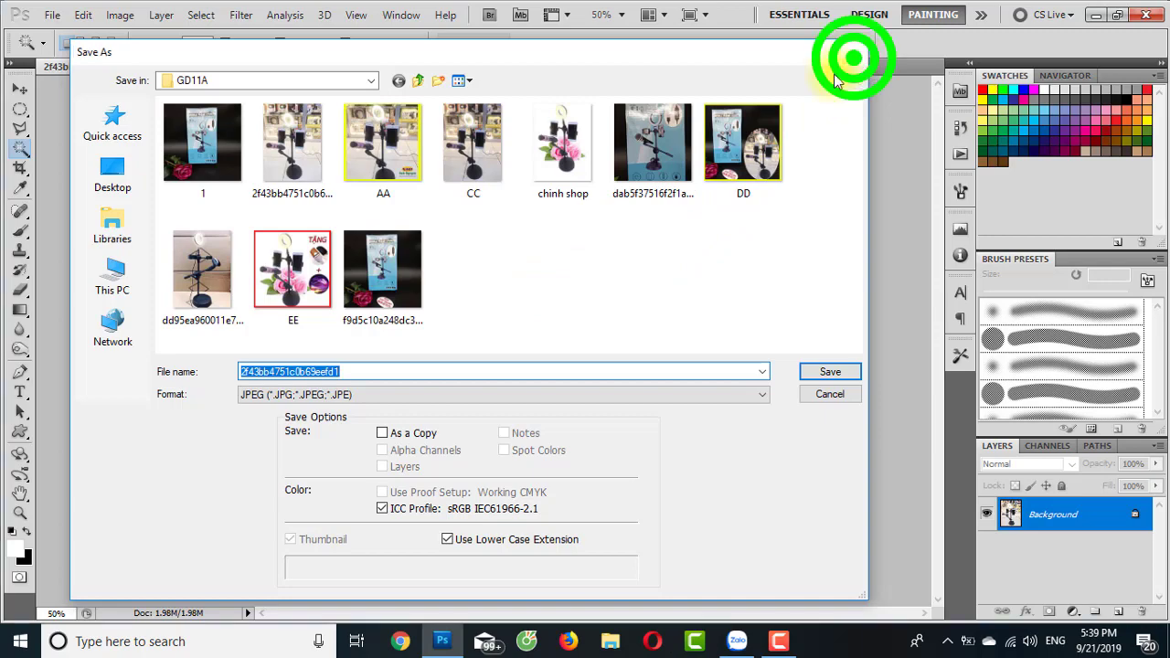